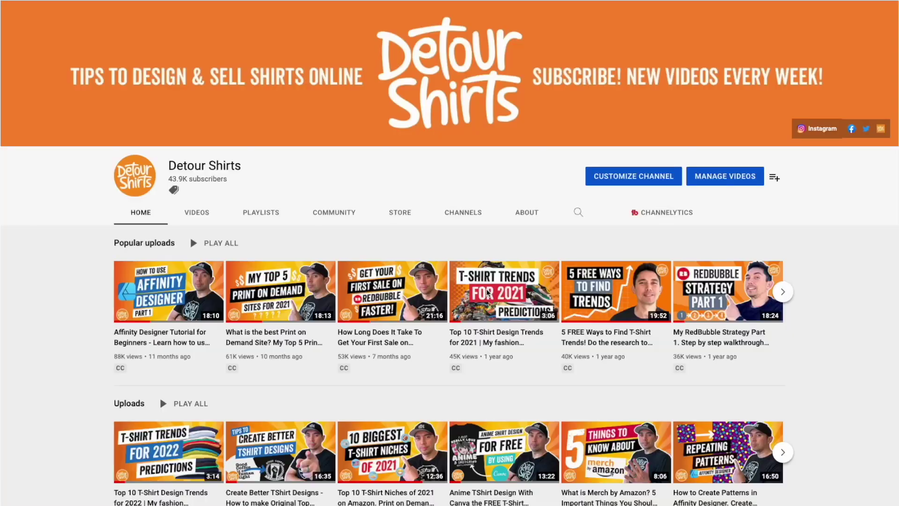
Scroll down the YouTube channel page before heading to Canva.
{"action": "scroll", "coordinate": [487, 293], "scroll_direction": "down", "scroll_amount": 5}
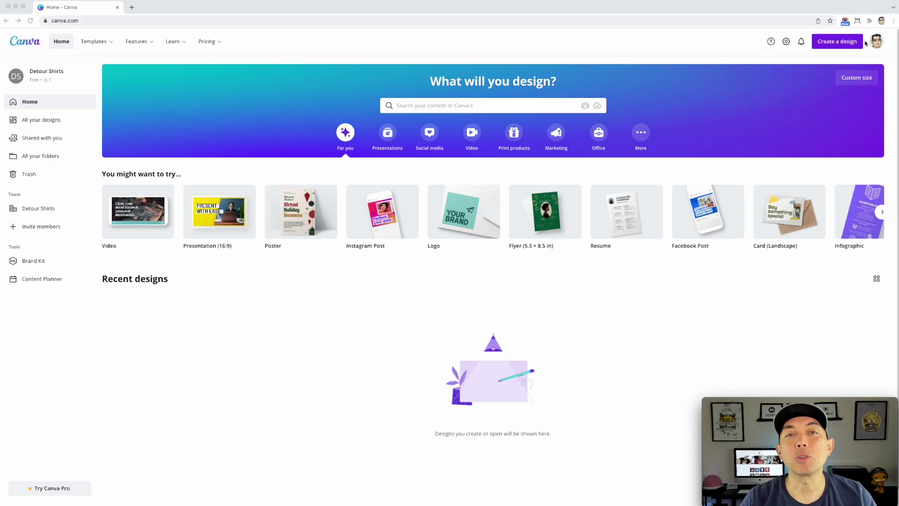
Start a blank custom-size 4500 × 5400 px design from the recent sizes.
{"action": "left_click", "coordinate": [839, 42]}
{"action": "left_click", "coordinate": [752, 241]}
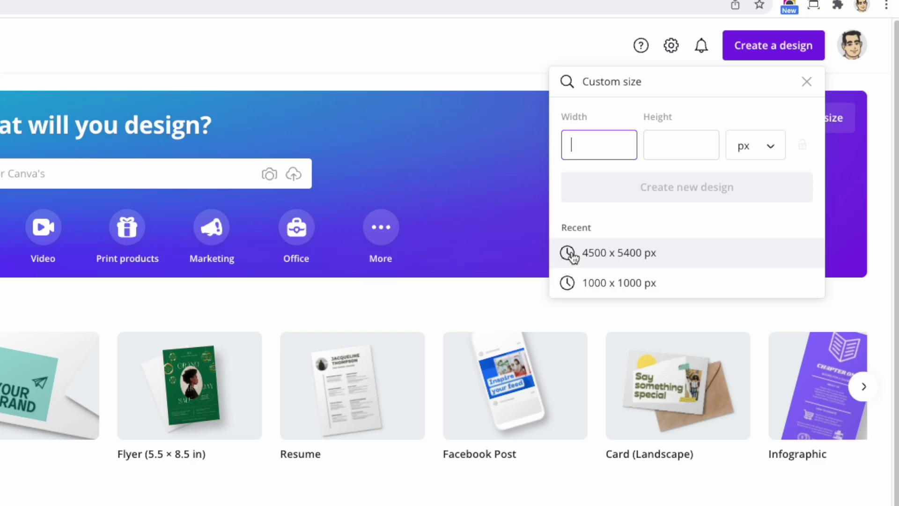
{"action": "left_click", "coordinate": [575, 256]}
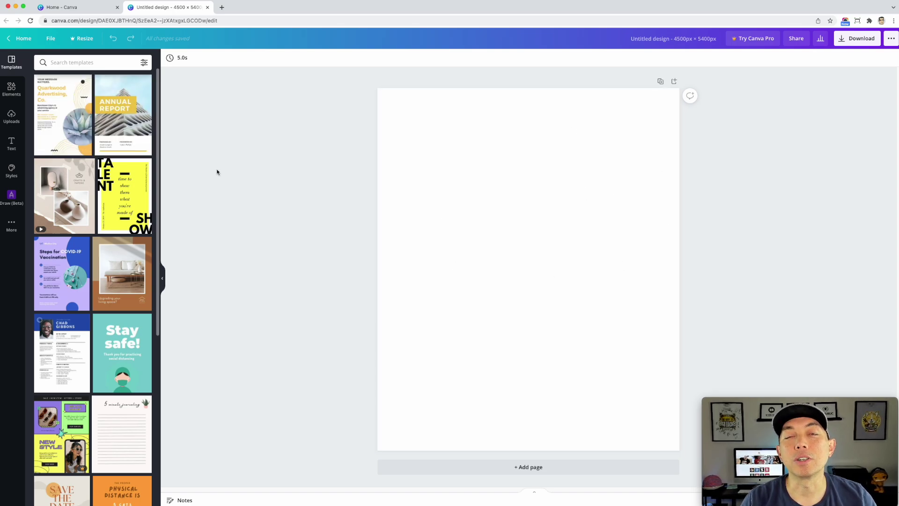
Search Elements for 'new york' and place an enlarged Brooklyn Bridge sketch across the top.
{"action": "left_click", "coordinate": [14, 89]}
{"action": "left_click", "coordinate": [73, 62]}
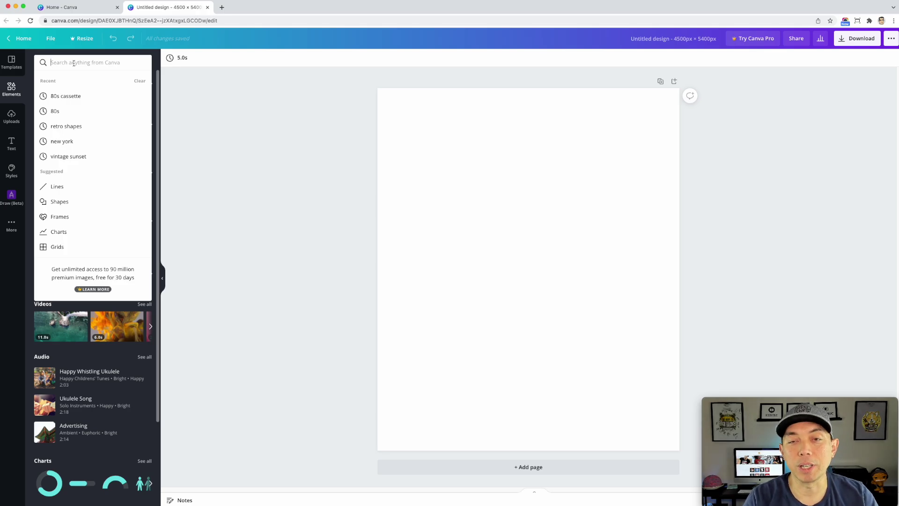
{"action": "type", "text": "new yo"}
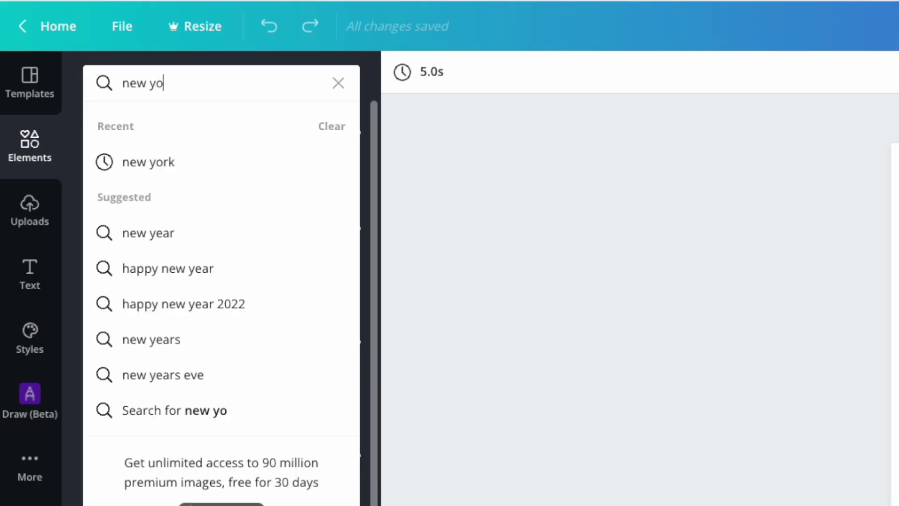
{"action": "type", "text": "rk"}
{"action": "key", "text": "Return"}
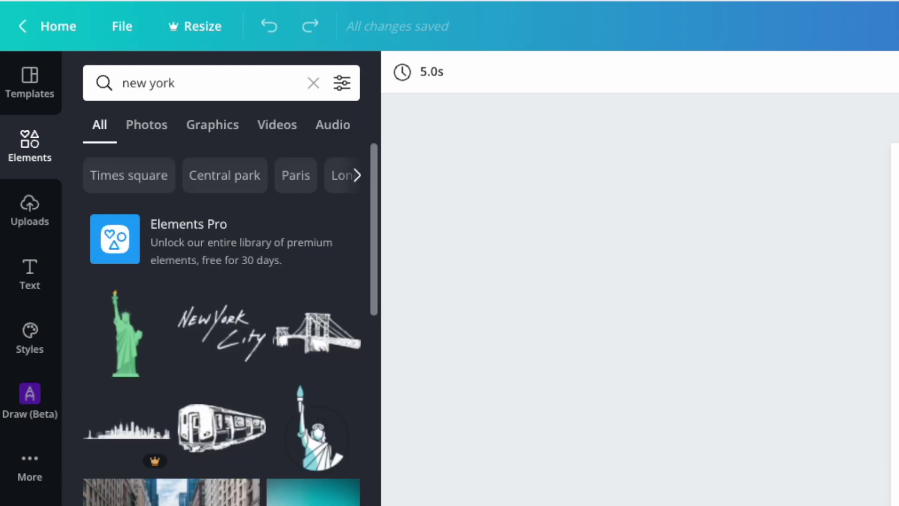
{"action": "left_click", "coordinate": [349, 363]}
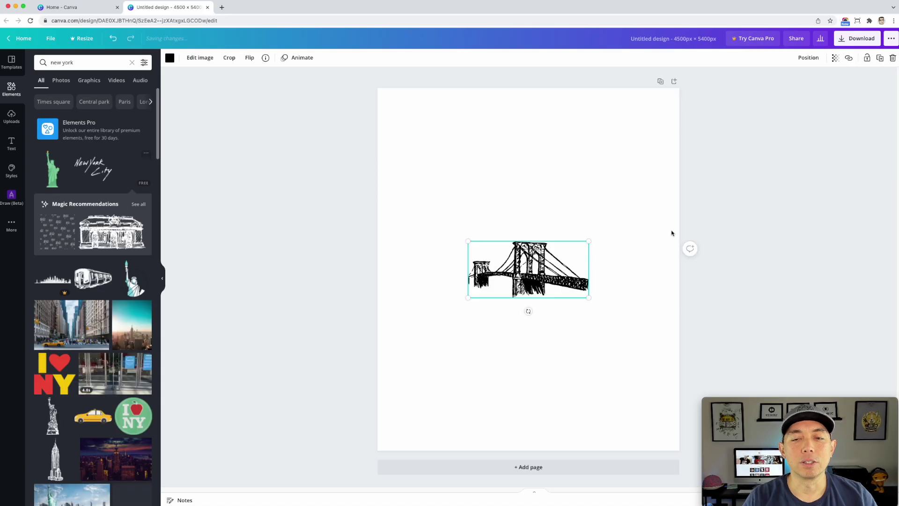
{"action": "left_click_drag", "start_coordinate": [553, 266], "coordinate": [485, 129]}
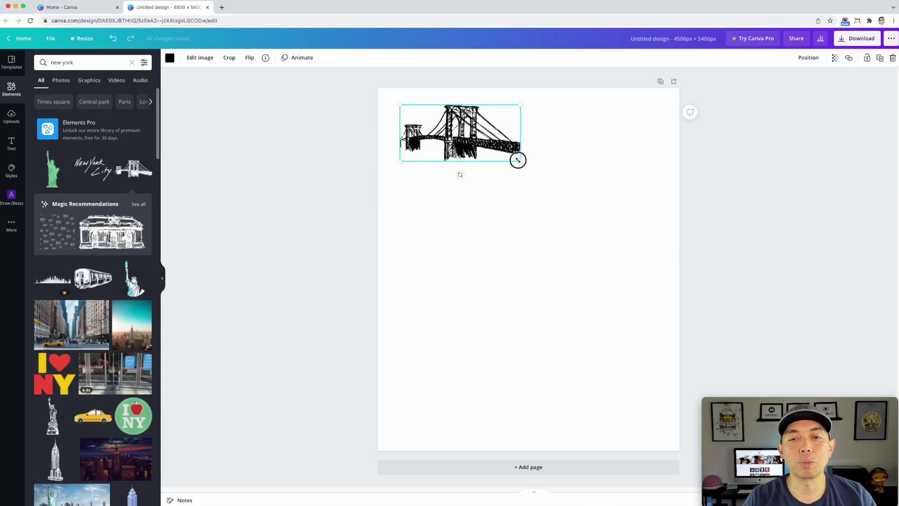
{"action": "left_click_drag", "start_coordinate": [518, 160], "coordinate": [658, 225]}
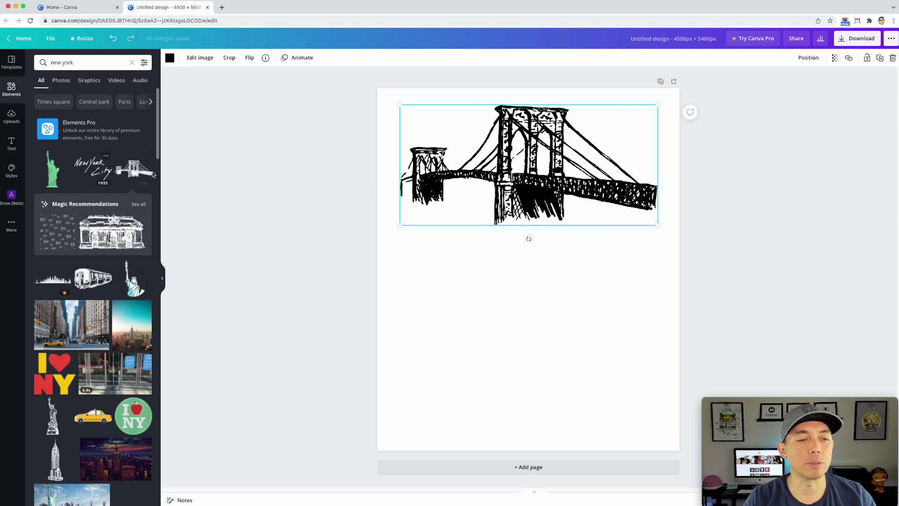
Add enlarged subway train and Statue of Liberty sketches side by side below the bridge.
{"action": "left_click", "coordinate": [92, 279]}
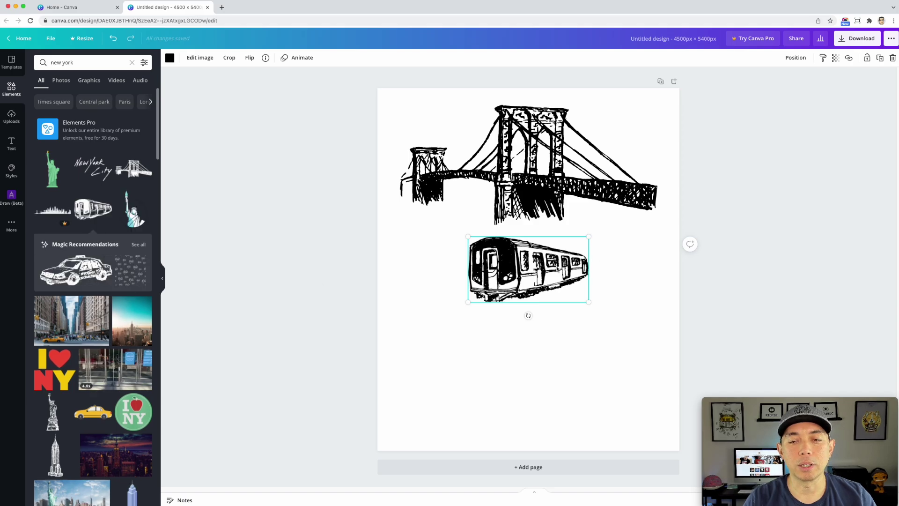
{"action": "left_click_drag", "start_coordinate": [557, 269], "coordinate": [479, 263]}
{"action": "left_click_drag", "start_coordinate": [512, 298], "coordinate": [563, 325]}
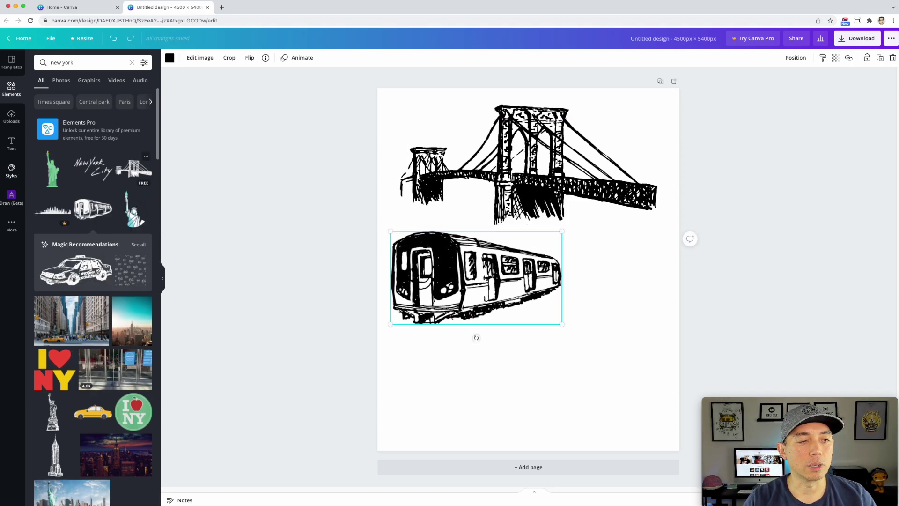
{"action": "left_click", "coordinate": [133, 210]}
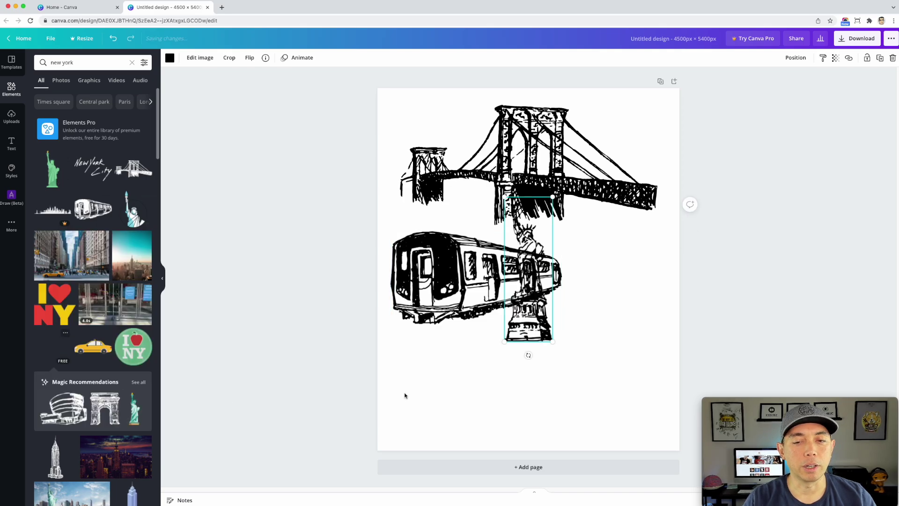
{"action": "left_click_drag", "start_coordinate": [534, 308], "coordinate": [617, 328]}
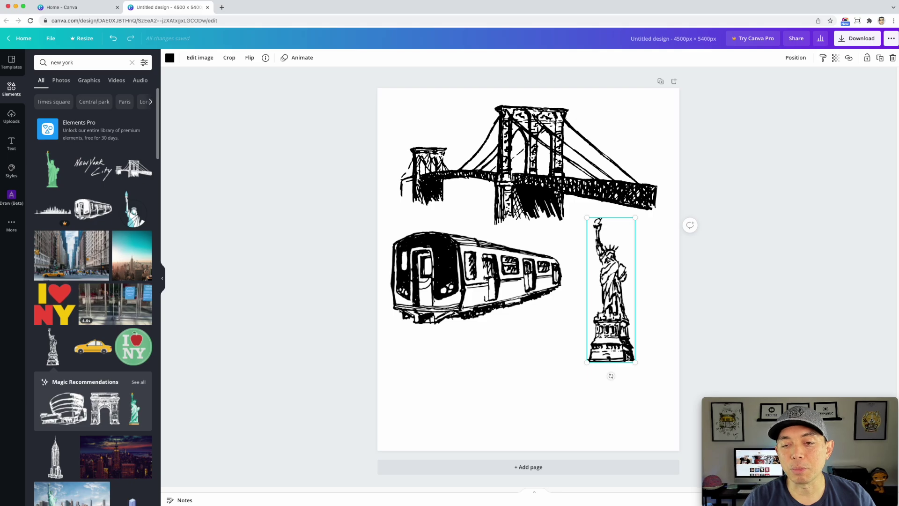
{"action": "left_click_drag", "start_coordinate": [634, 361], "coordinate": [659, 431]}
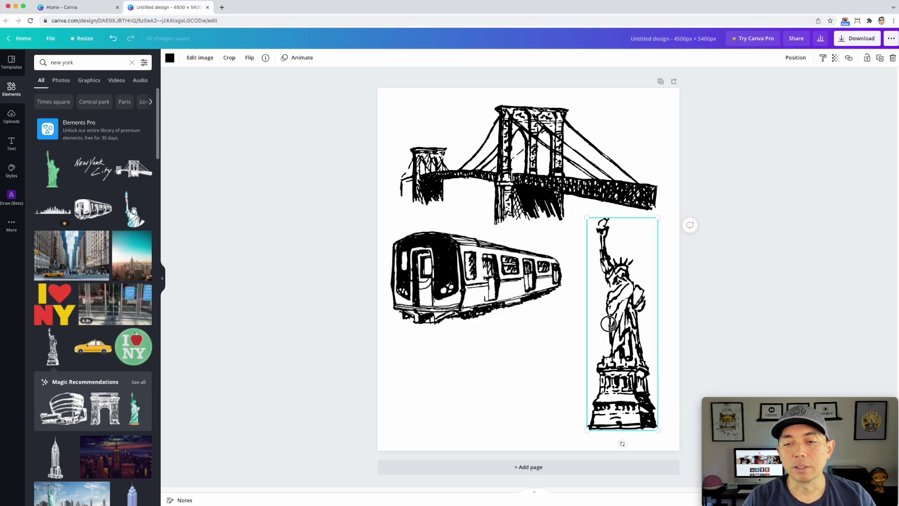
{"action": "left_click_drag", "start_coordinate": [609, 323], "coordinate": [601, 329]}
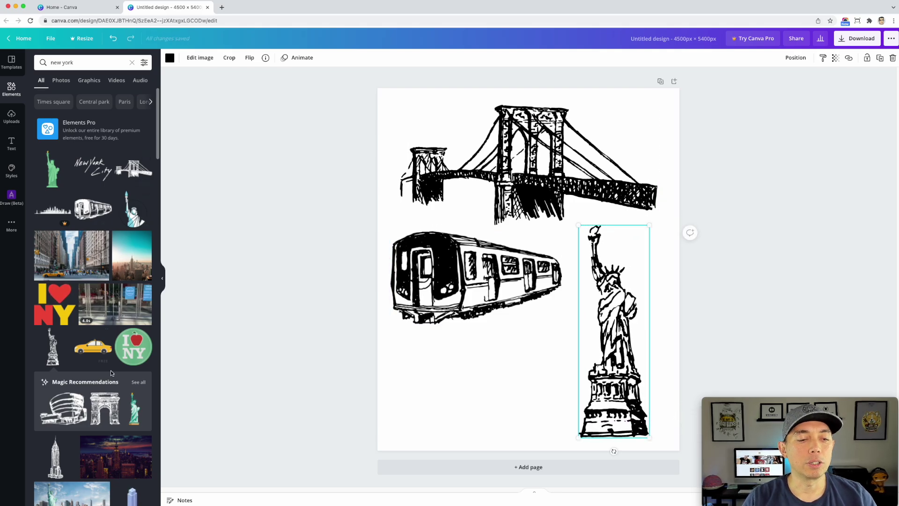
Place a slightly shrunk Washington Square Arch sketch below the train.
{"action": "left_click", "coordinate": [138, 382]}
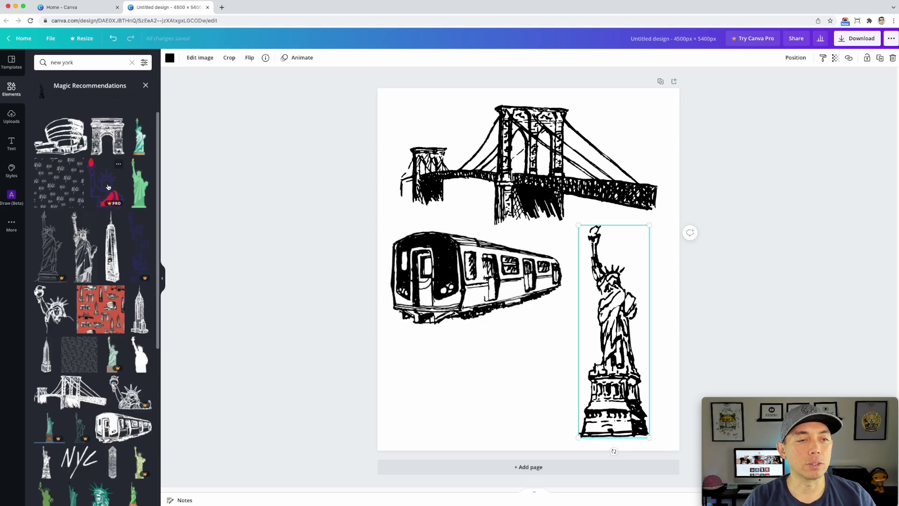
{"action": "left_click_drag", "start_coordinate": [107, 136], "coordinate": [549, 401]}
{"action": "left_click_drag", "start_coordinate": [570, 443], "coordinate": [550, 423]}
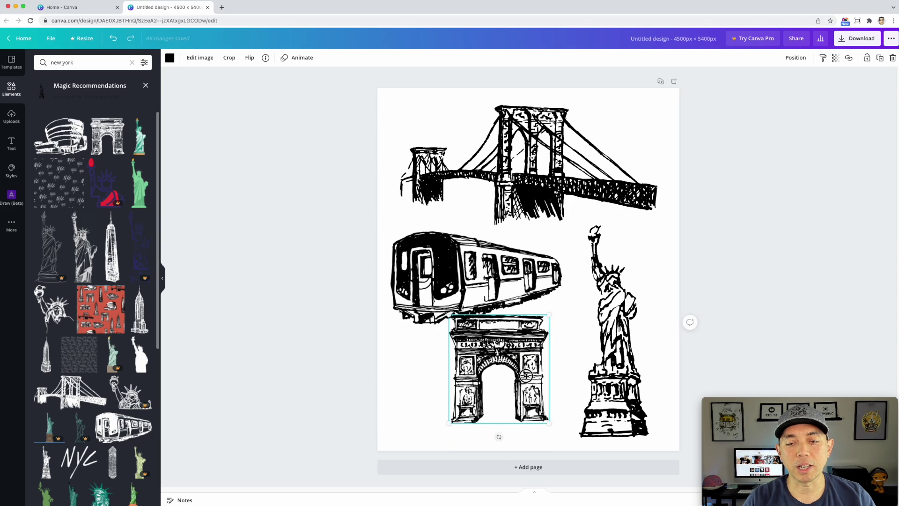
{"action": "left_click_drag", "start_coordinate": [526, 376], "coordinate": [541, 385]}
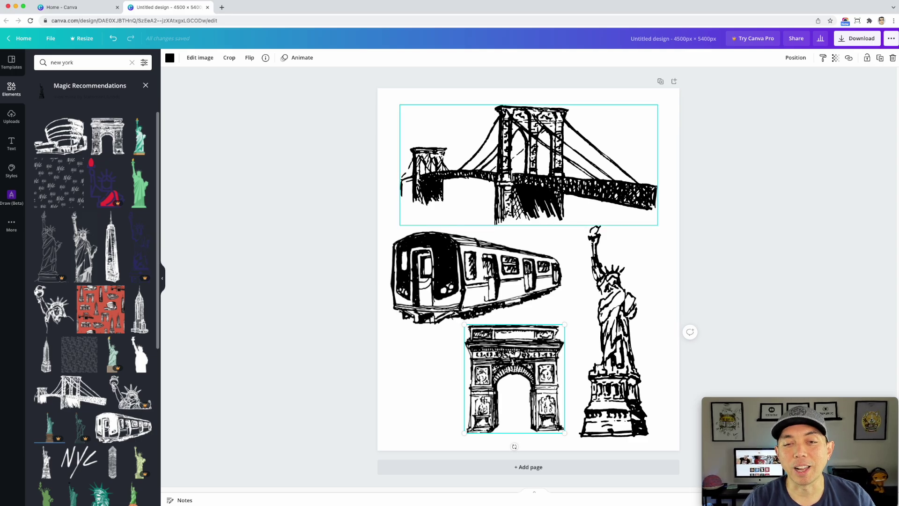
{"action": "left_click", "coordinate": [752, 133]}
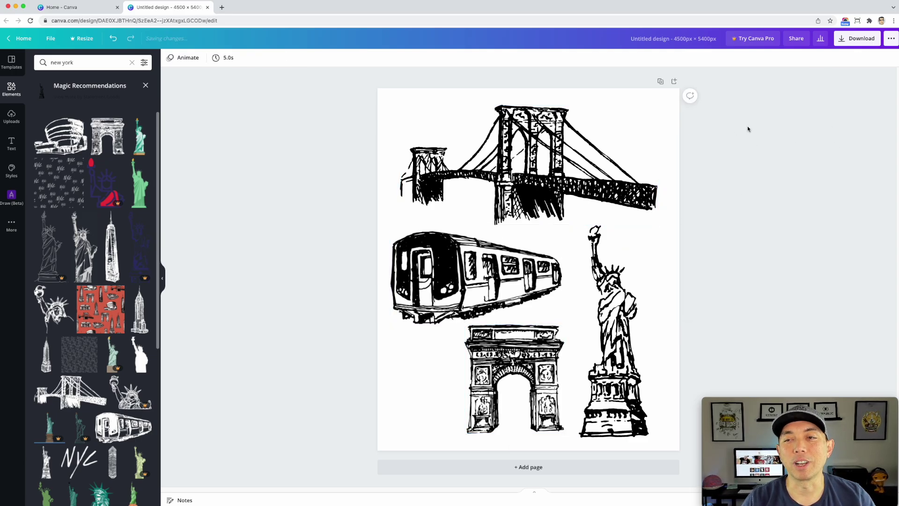
Duplicate the first page and delete all four sketches from the copy.
{"action": "left_click", "coordinate": [660, 82]}
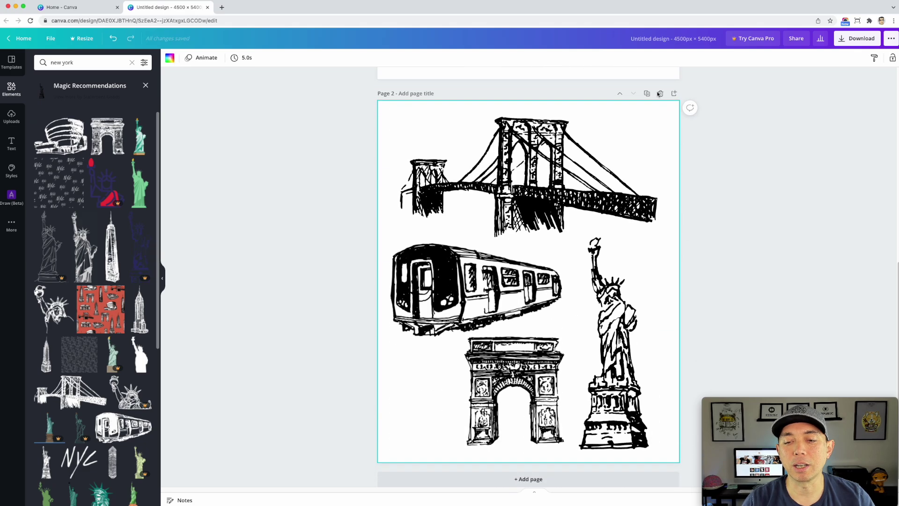
{"action": "left_click", "coordinate": [591, 213]}
{"action": "key", "text": "Delete"}
{"action": "left_click", "coordinate": [544, 262]}
{"action": "key", "text": "Delete"}
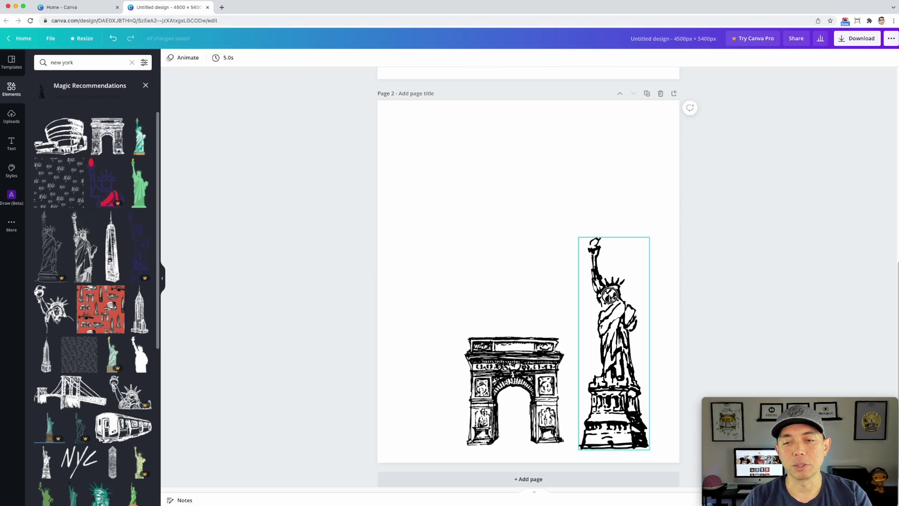
{"action": "left_click", "coordinate": [611, 298]}
{"action": "key", "text": "Delete"}
{"action": "left_click", "coordinate": [538, 359]}
{"action": "key", "text": "Delete"}
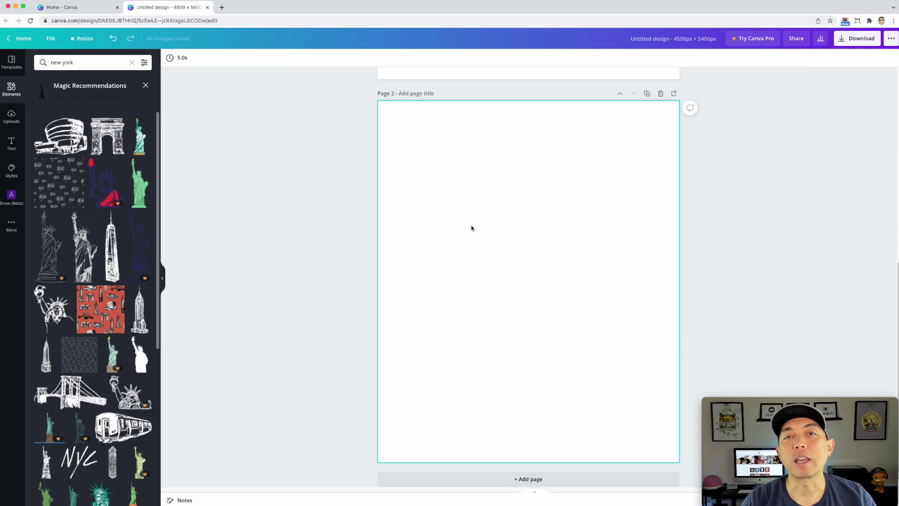
Centre a large 'vintage sunset' rainbow graphic on page 2, then add a blank page.
{"action": "triple_click", "coordinate": [83, 60]}
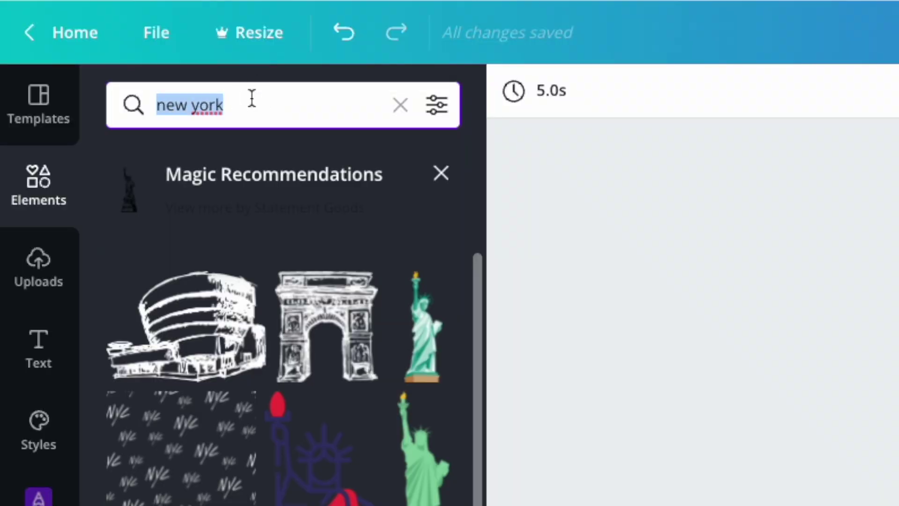
{"action": "type", "text": "vint"}
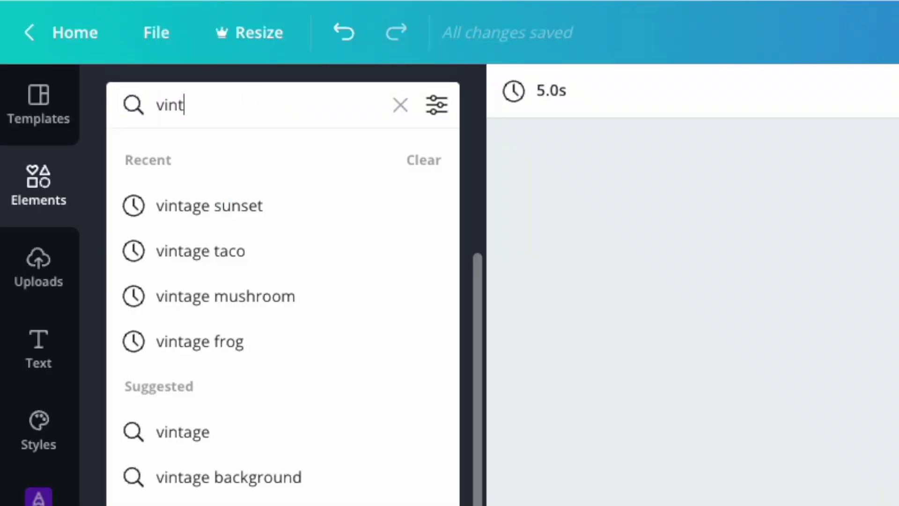
{"action": "type", "text": "age  sunset"}
{"action": "key", "text": "Return"}
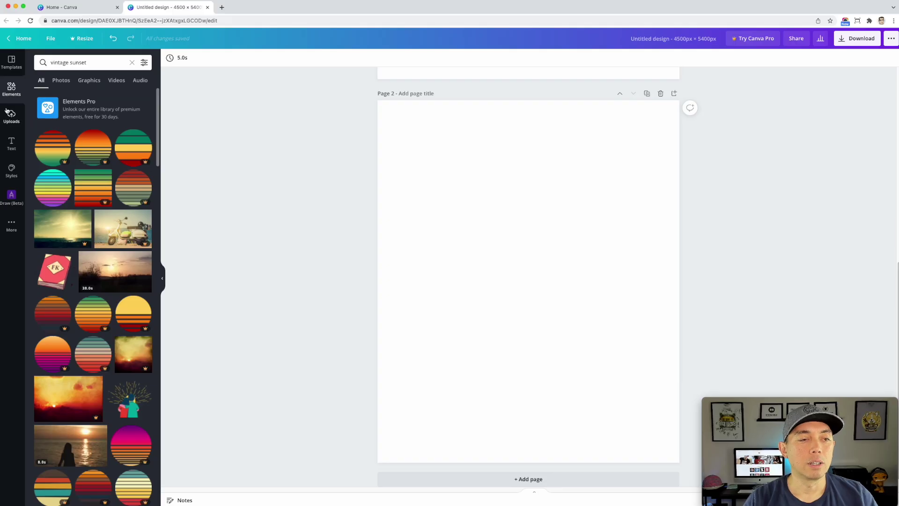
{"action": "left_click", "coordinate": [53, 187]}
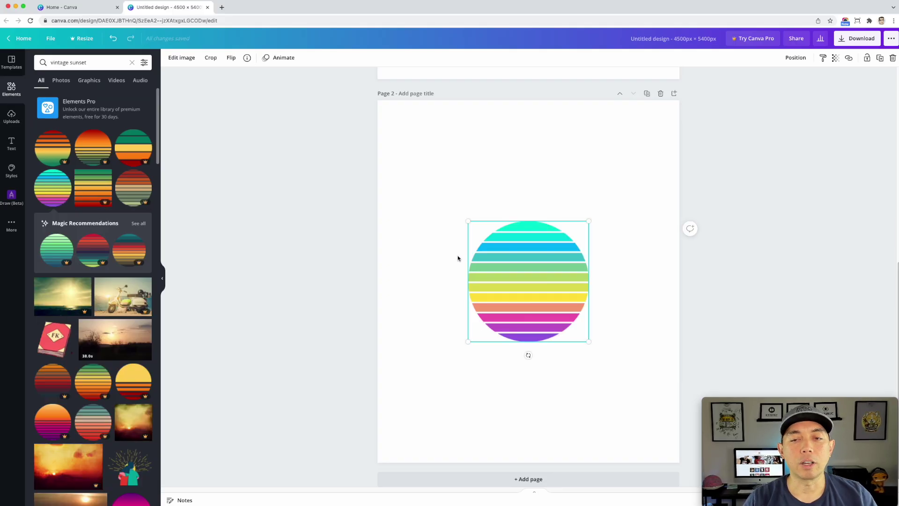
{"action": "left_click_drag", "start_coordinate": [515, 255], "coordinate": [447, 161]}
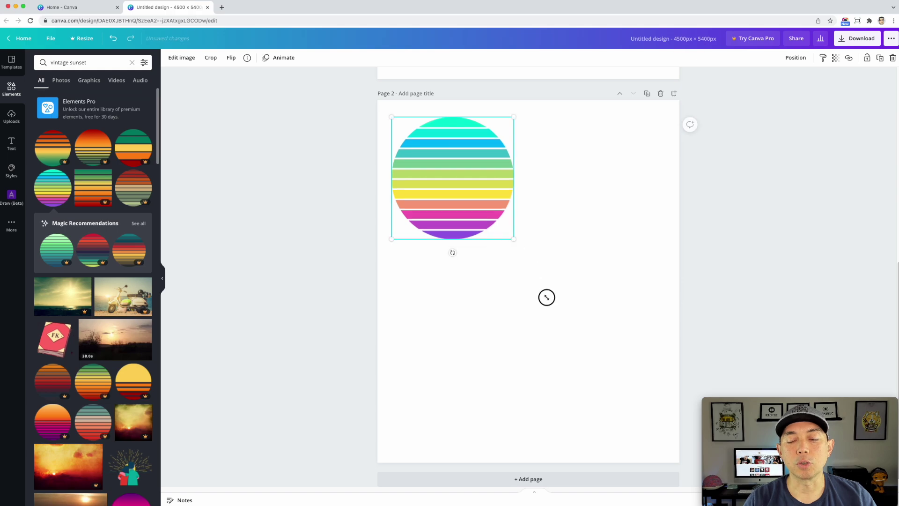
{"action": "left_click_drag", "start_coordinate": [510, 239], "coordinate": [656, 416]}
{"action": "left_click_drag", "start_coordinate": [562, 257], "coordinate": [560, 267]}
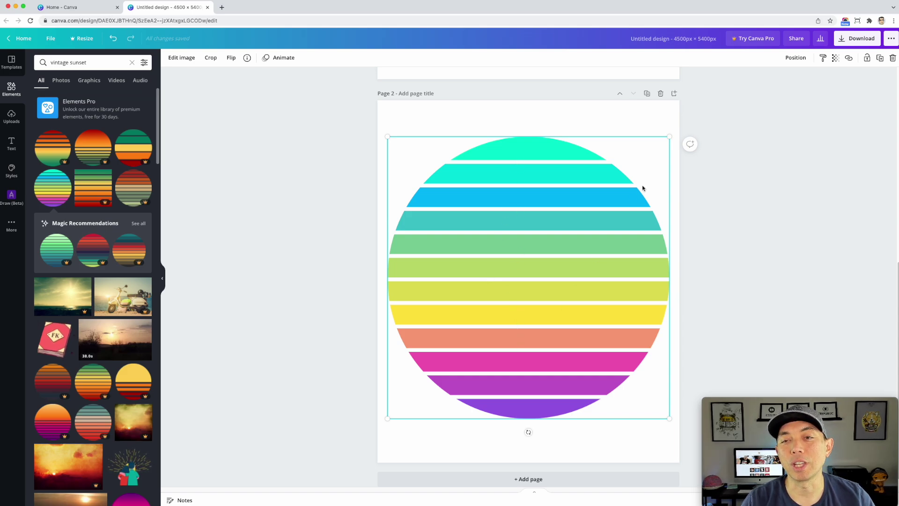
{"action": "left_click", "coordinate": [583, 480]}
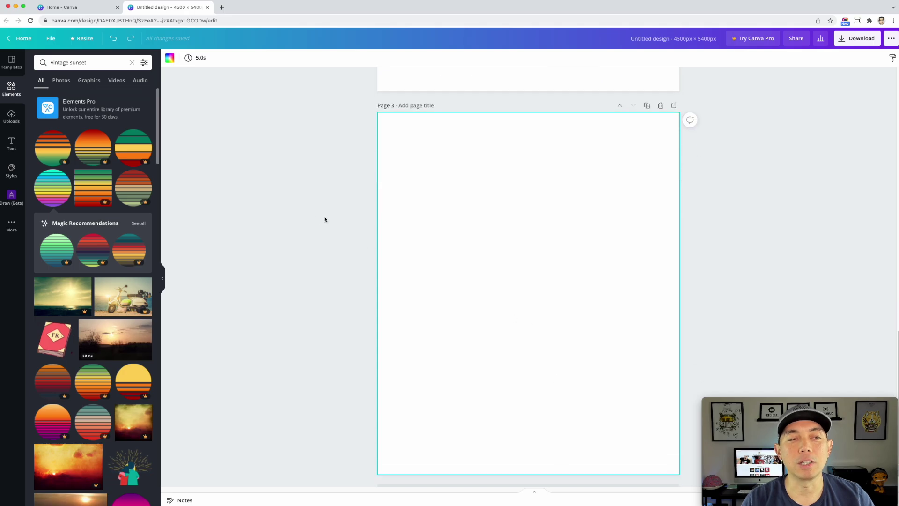
Search 'retro shapes' and place the striped circle with red dot and triangle top left, discarding the dot-grid graphic.
{"action": "triple_click", "coordinate": [68, 61]}
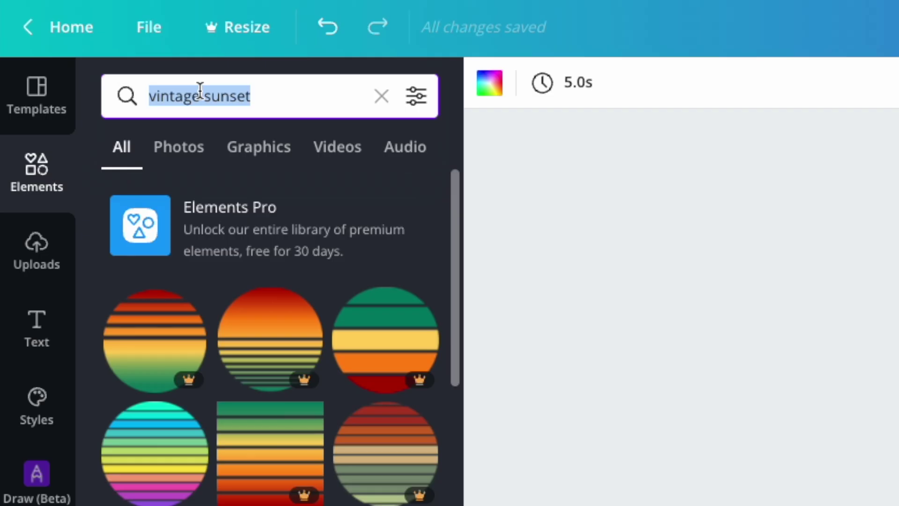
{"action": "type", "text": "r"}
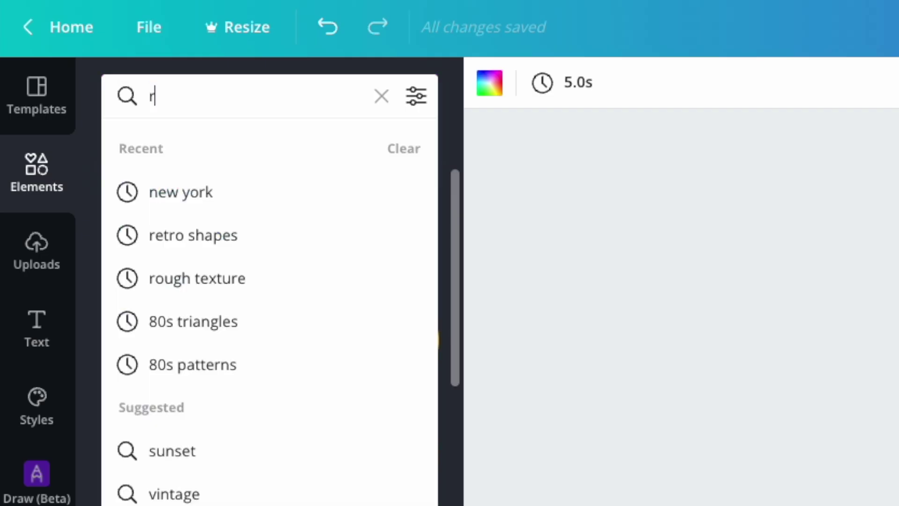
{"action": "type", "text": "etro shape"}
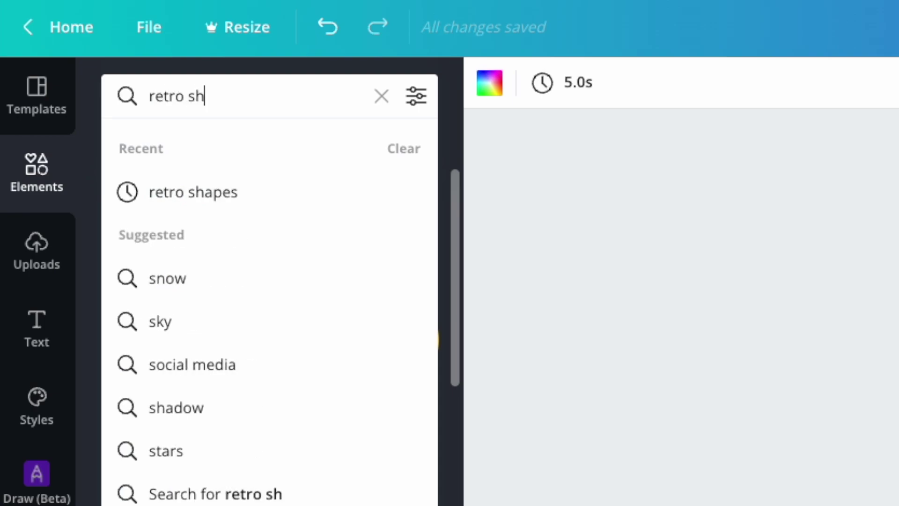
{"action": "type", "text": "s"}
{"action": "key", "text": "Return"}
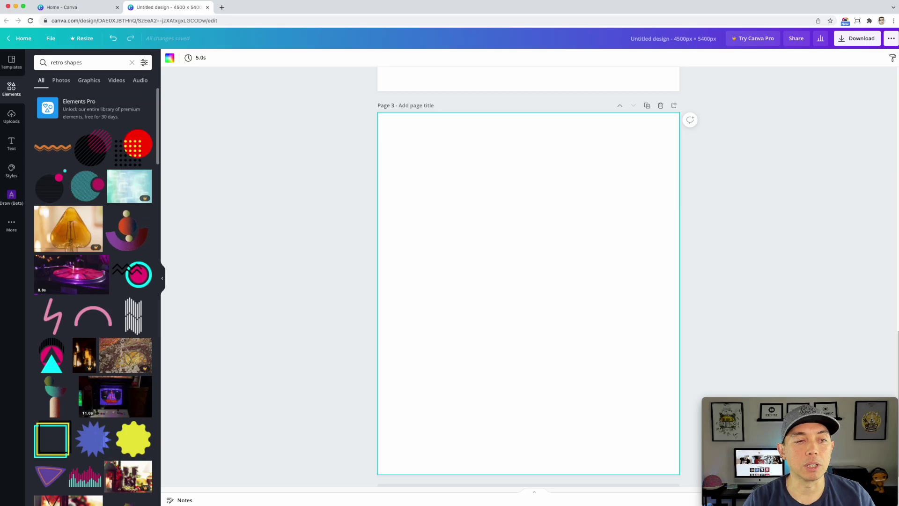
{"action": "left_click", "coordinate": [135, 147]}
{"action": "left_click_drag", "start_coordinate": [555, 295], "coordinate": [629, 191]}
{"action": "left_click", "coordinate": [139, 183]}
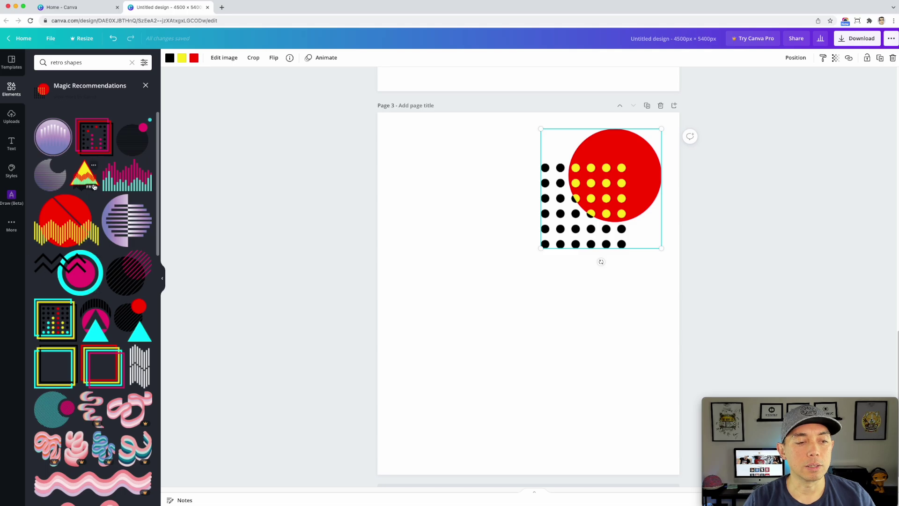
{"action": "left_click", "coordinate": [132, 320]}
{"action": "left_click_drag", "start_coordinate": [514, 260], "coordinate": [462, 207]}
{"action": "left_click", "coordinate": [598, 243]}
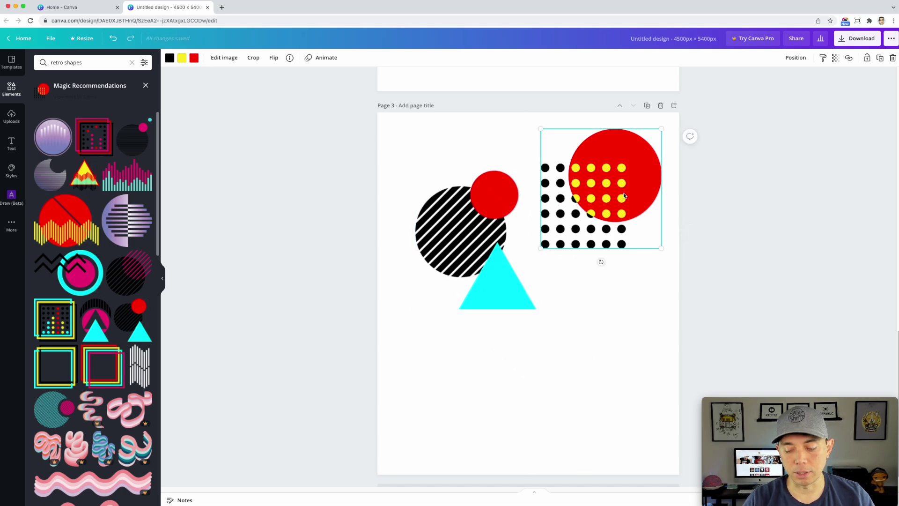
{"action": "key", "text": "Delete"}
{"action": "left_click_drag", "start_coordinate": [455, 255], "coordinate": [440, 213]}
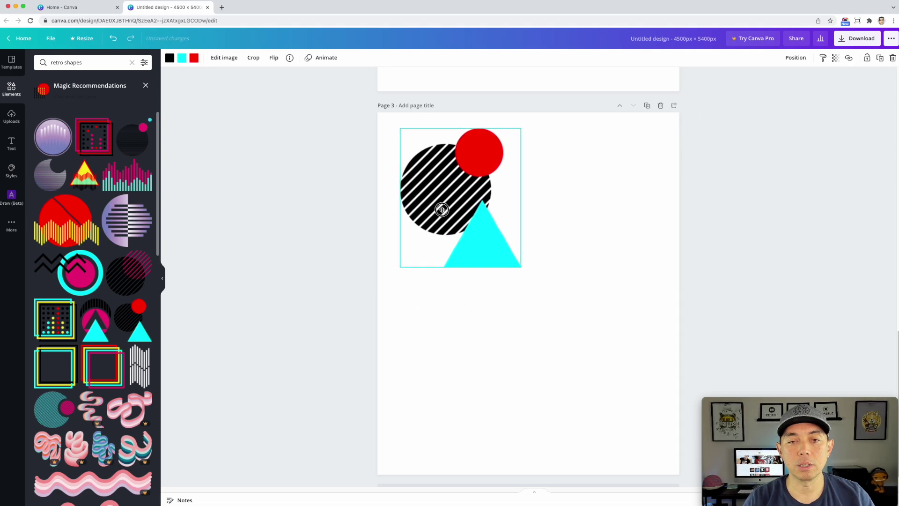
Add the layered square frames, striped gold star and grid-pattern circle to Page 3.
{"action": "scroll", "coordinate": [65, 330], "scroll_direction": "down", "scroll_amount": 2}
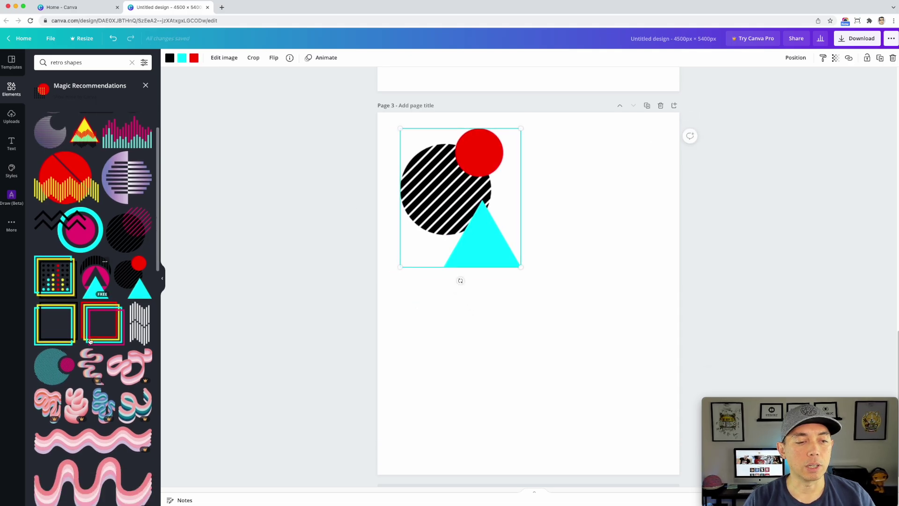
{"action": "scroll", "coordinate": [57, 330], "scroll_direction": "down", "scroll_amount": 4}
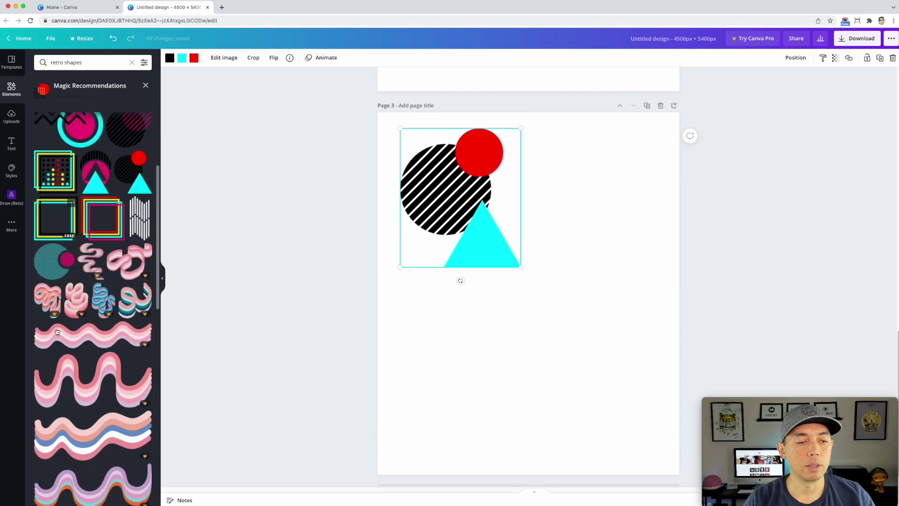
{"action": "left_click", "coordinate": [89, 216]}
{"action": "left_click_drag", "start_coordinate": [567, 306], "coordinate": [633, 211]}
{"action": "scroll", "coordinate": [100, 309], "scroll_direction": "down", "scroll_amount": 3}
{"action": "scroll", "coordinate": [100, 310], "scroll_direction": "down", "scroll_amount": 8}
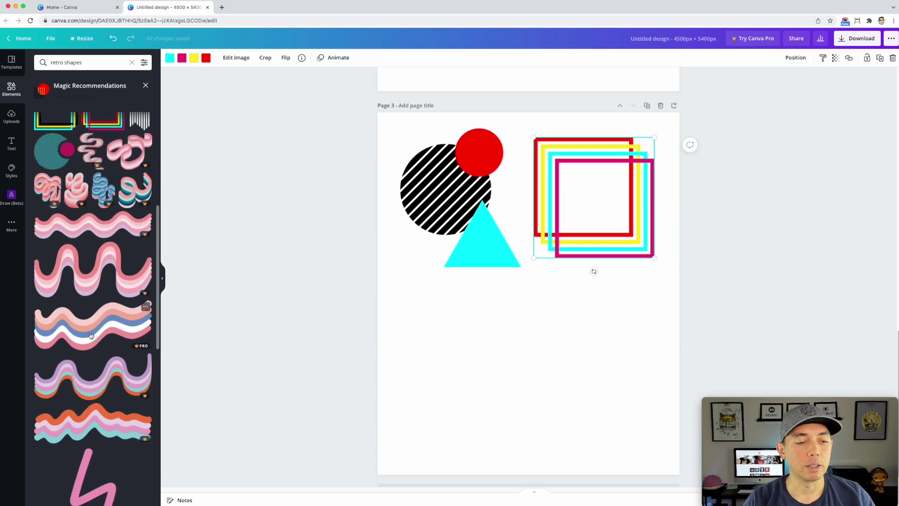
{"action": "scroll", "coordinate": [90, 339], "scroll_direction": "down", "scroll_amount": 5}
{"action": "scroll", "coordinate": [91, 339], "scroll_direction": "down", "scroll_amount": 6}
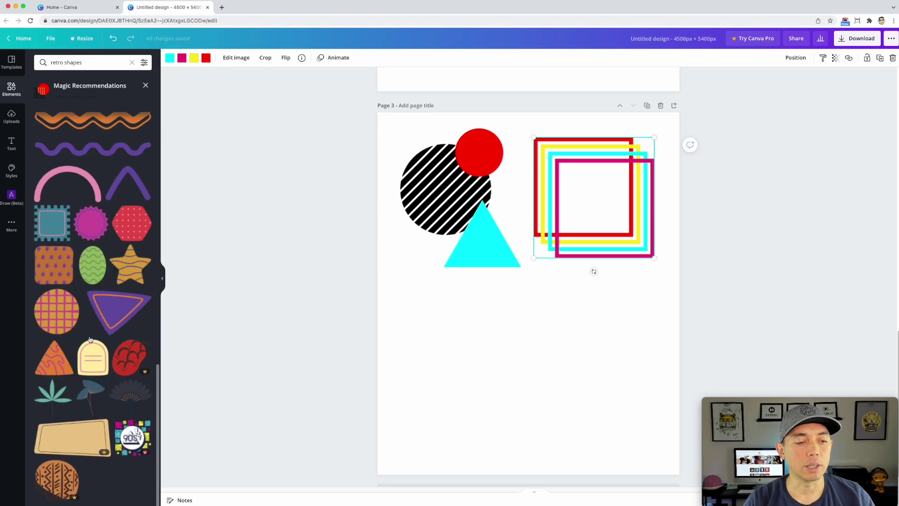
{"action": "left_click", "coordinate": [141, 267]}
{"action": "left_click_drag", "start_coordinate": [542, 293], "coordinate": [472, 353]}
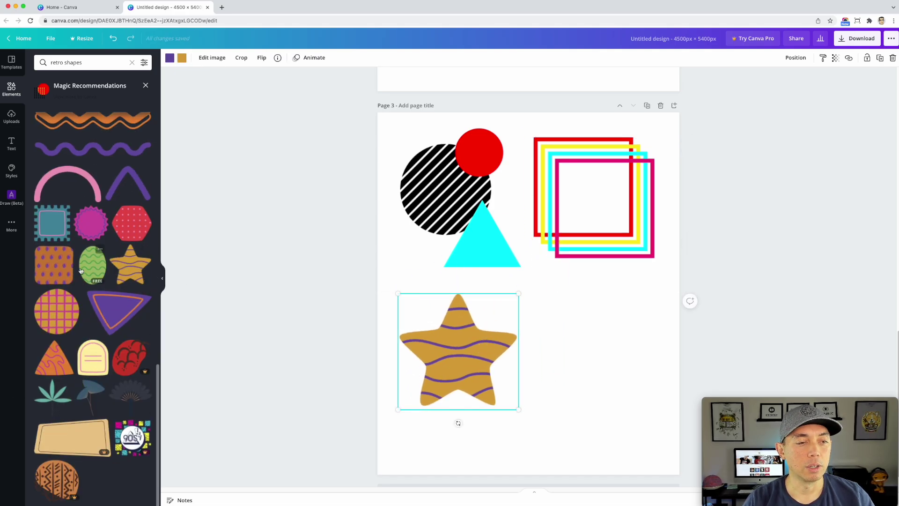
{"action": "left_click", "coordinate": [61, 319]}
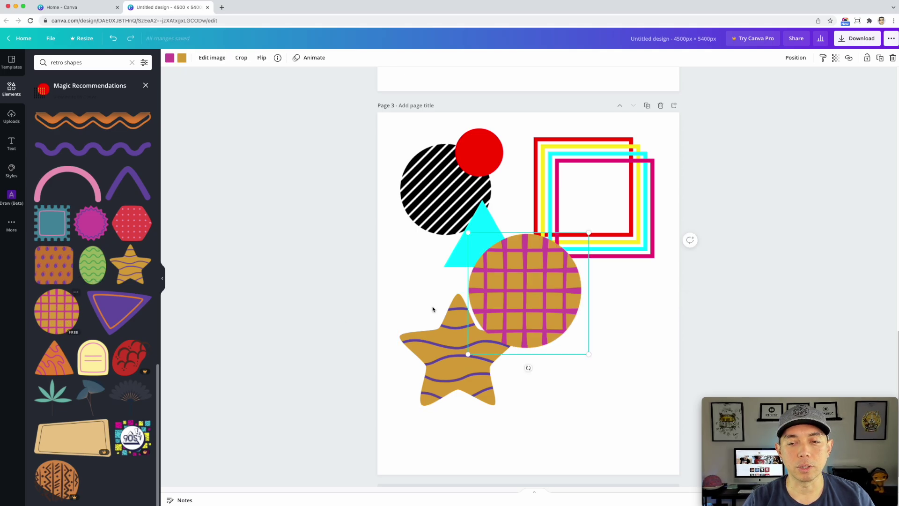
{"action": "left_click_drag", "start_coordinate": [515, 275], "coordinate": [587, 343]}
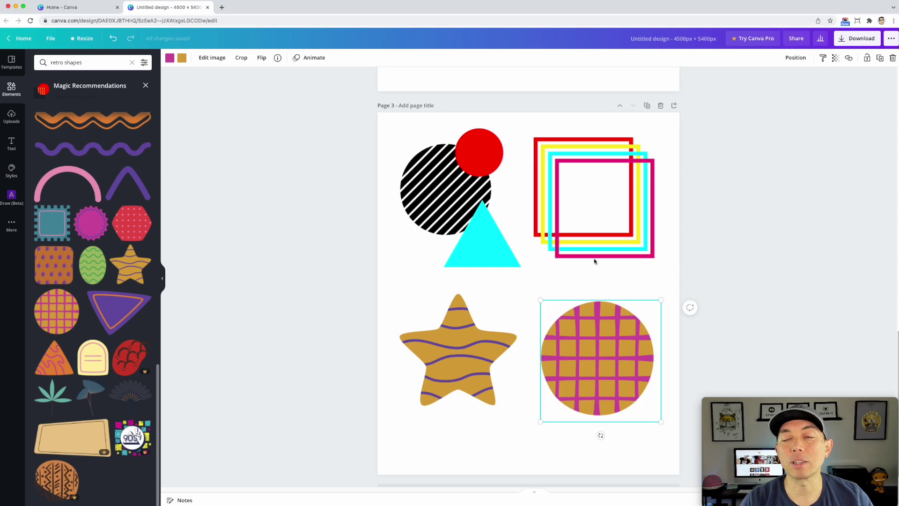
Download all 3 pages of the design as a PDF Print file.
{"action": "scroll", "coordinate": [594, 258], "scroll_direction": "up", "scroll_amount": 2}
{"action": "scroll", "coordinate": [594, 261], "scroll_direction": "up", "scroll_amount": 10}
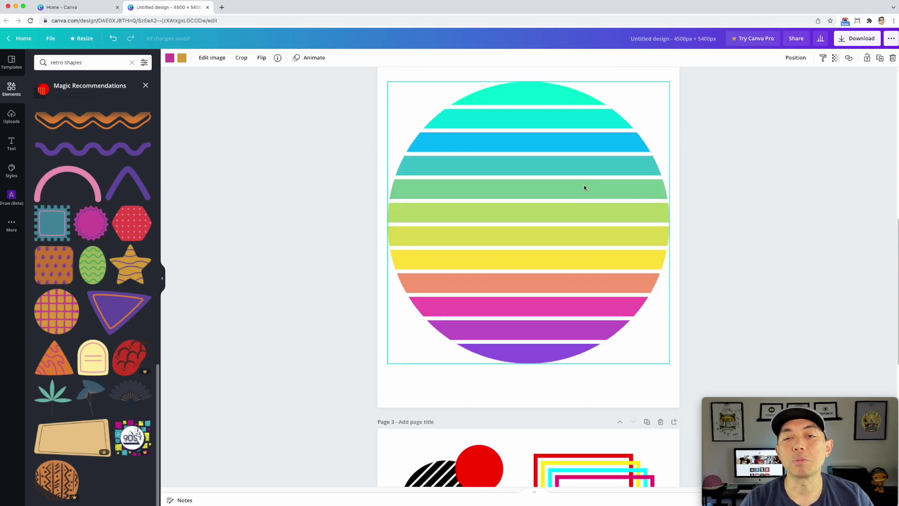
{"action": "scroll", "coordinate": [586, 204], "scroll_direction": "up", "scroll_amount": 5}
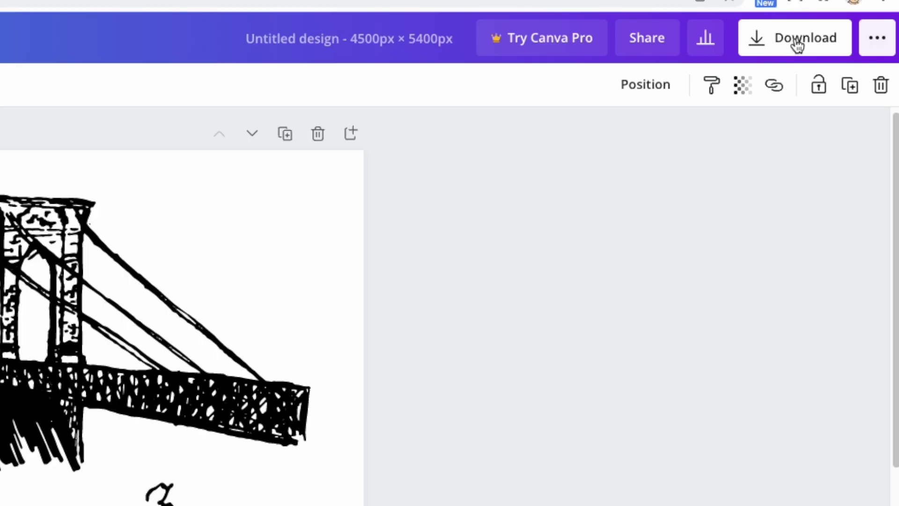
{"action": "left_click", "coordinate": [857, 39]}
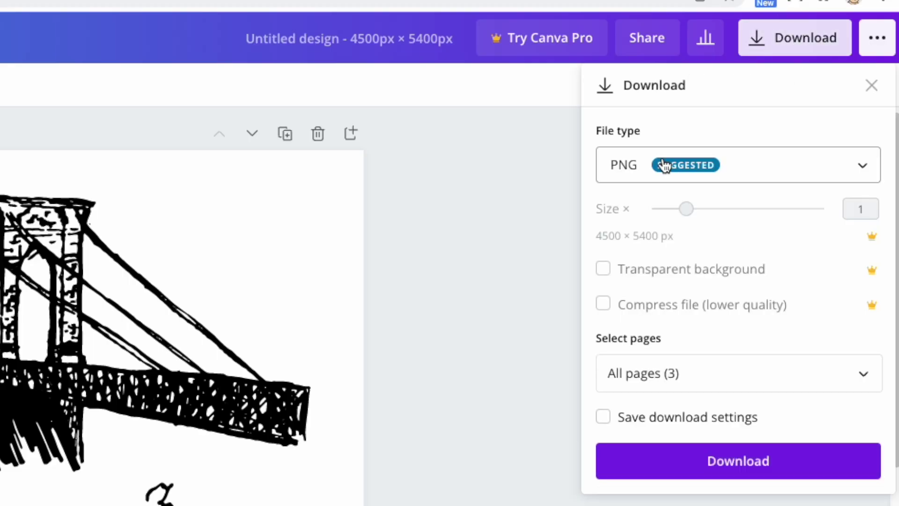
{"action": "left_click", "coordinate": [665, 165]}
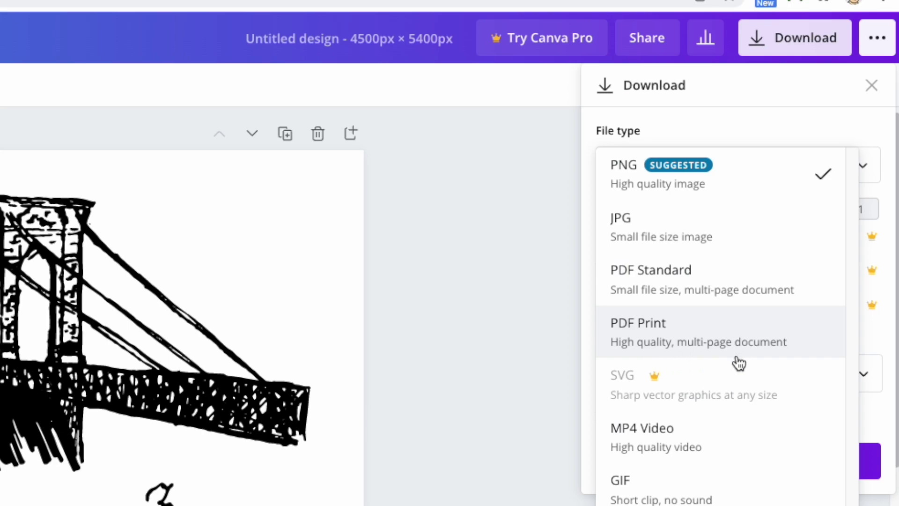
{"action": "left_click", "coordinate": [641, 333]}
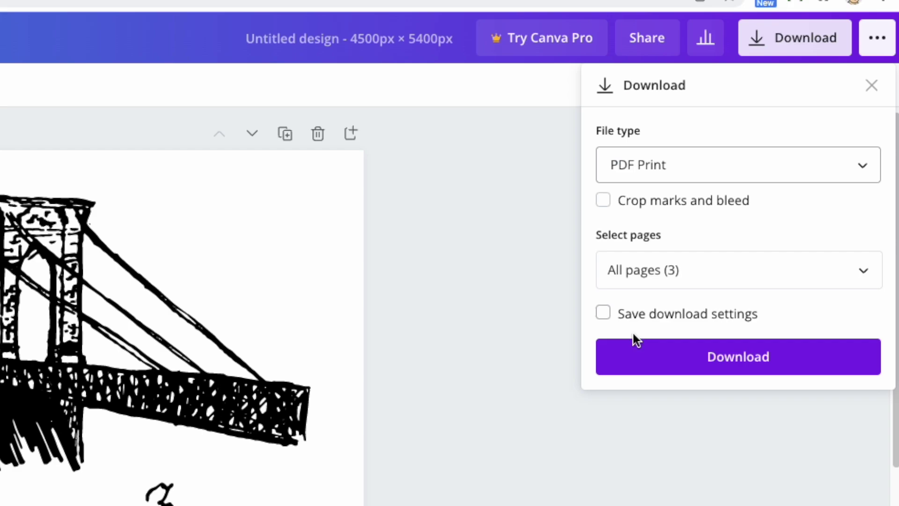
{"action": "left_click", "coordinate": [689, 357]}
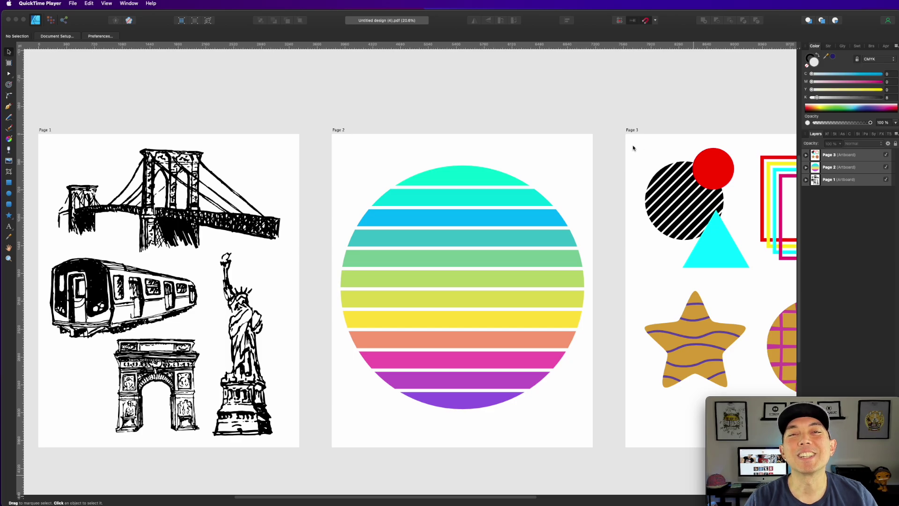
Centre and zoom the Affinity Designer view on the imported PDF's Page 1 artboard.
{"action": "left_click", "coordinate": [294, 100]}
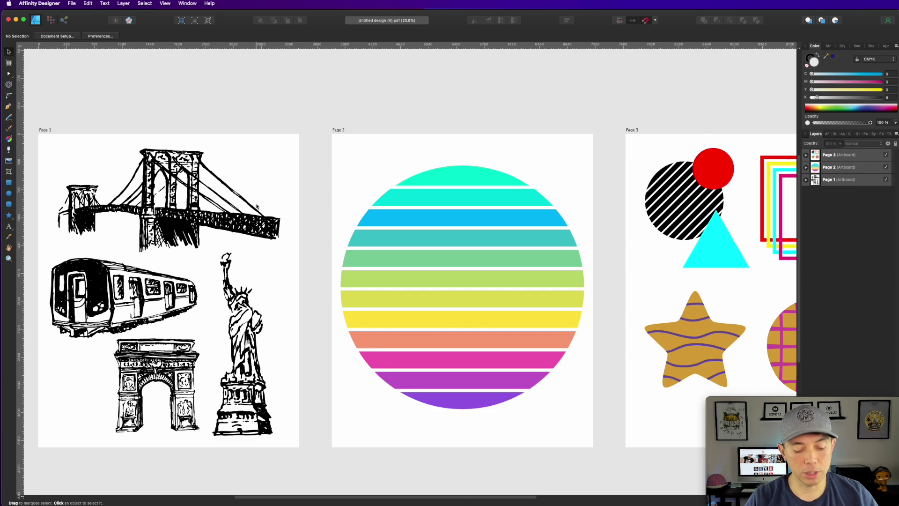
{"action": "left_click_drag", "start_coordinate": [256, 200], "coordinate": [512, 197]}
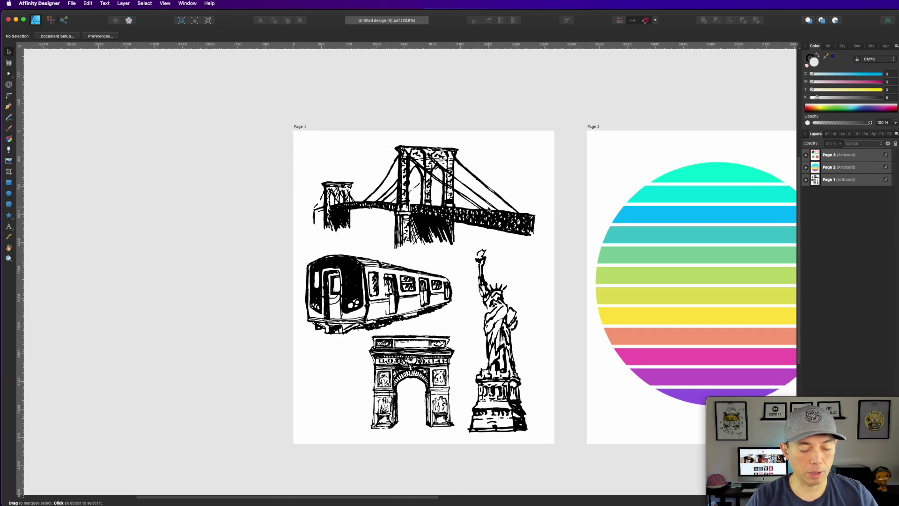
{"action": "scroll", "coordinate": [483, 221], "scroll_direction": "up", "scroll_amount": 5}
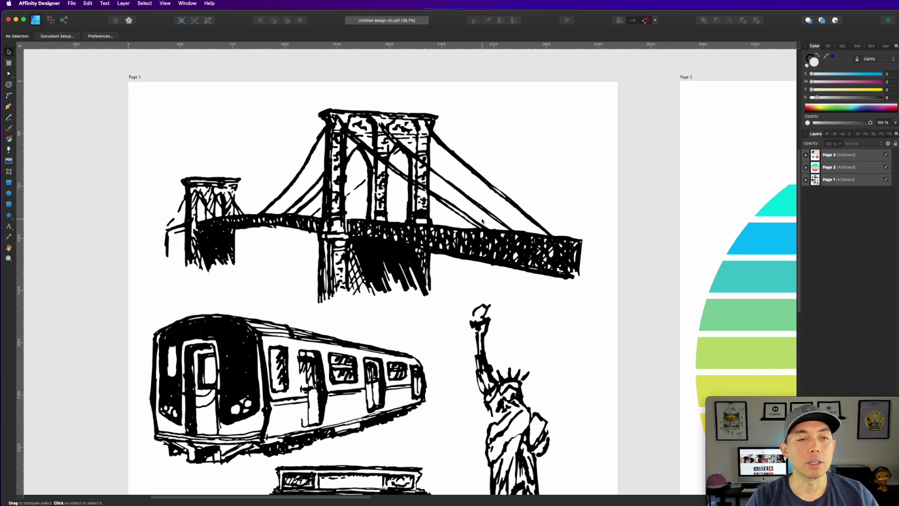
{"action": "left_click", "coordinate": [269, 89]}
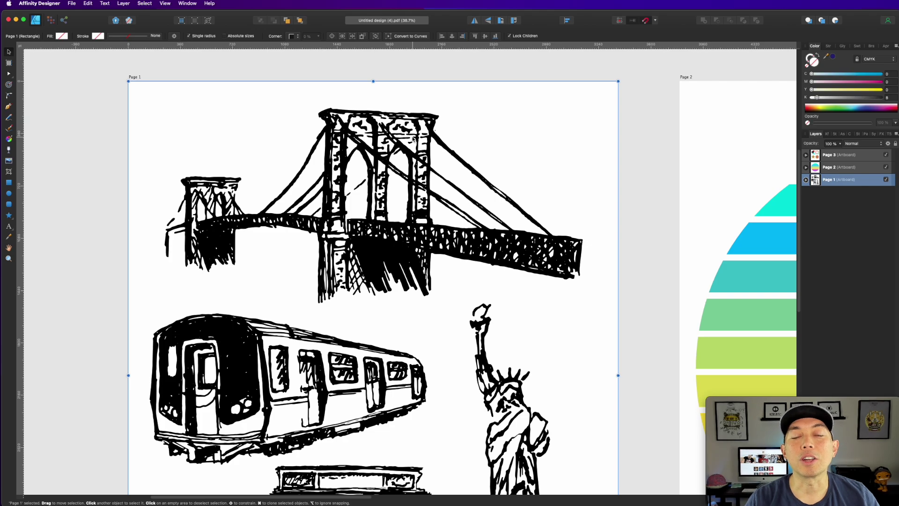
Fill the Page 1 artboard with dark blue.
{"action": "left_click", "coordinate": [141, 82]}
{"action": "left_click", "coordinate": [135, 77]}
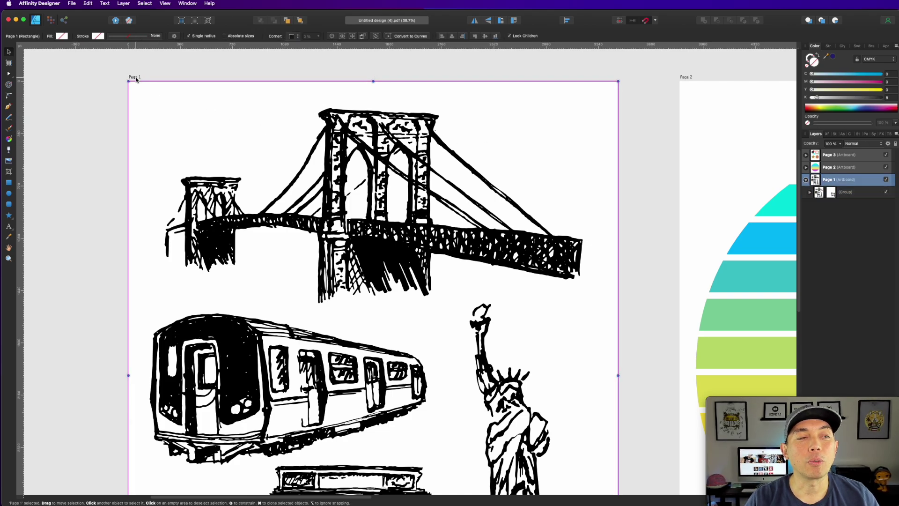
{"action": "left_click", "coordinate": [833, 58]}
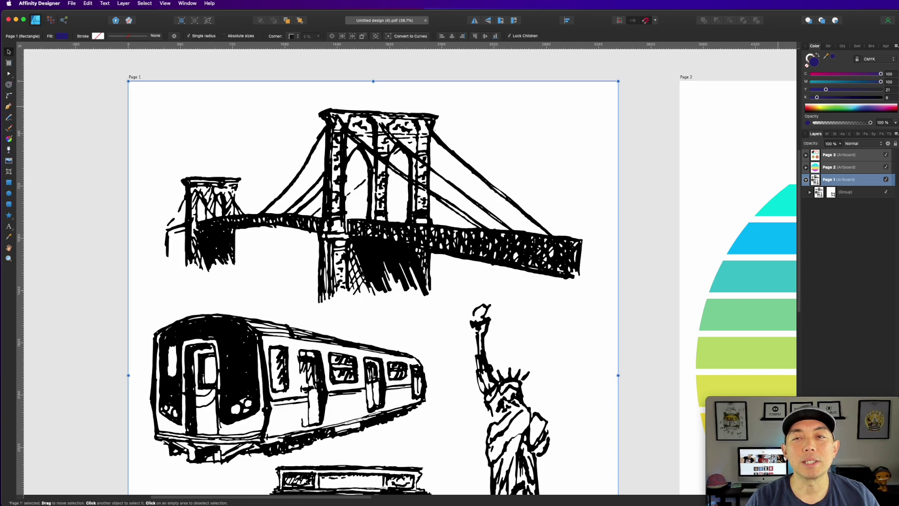
Delete the white background Rectangle layer inside the sketch group.
{"action": "left_click", "coordinate": [809, 192]}
{"action": "scroll", "coordinate": [877, 249], "scroll_direction": "down", "scroll_amount": 5}
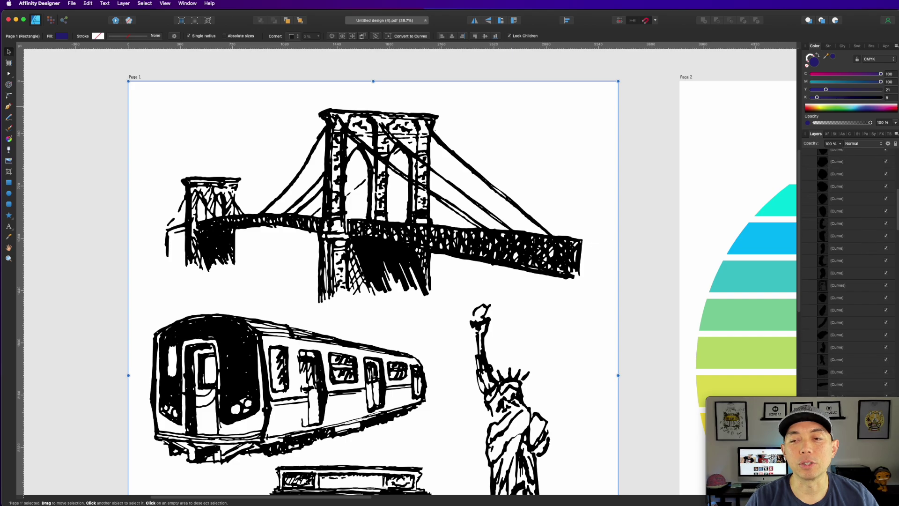
{"action": "scroll", "coordinate": [866, 281], "scroll_direction": "down", "scroll_amount": 5}
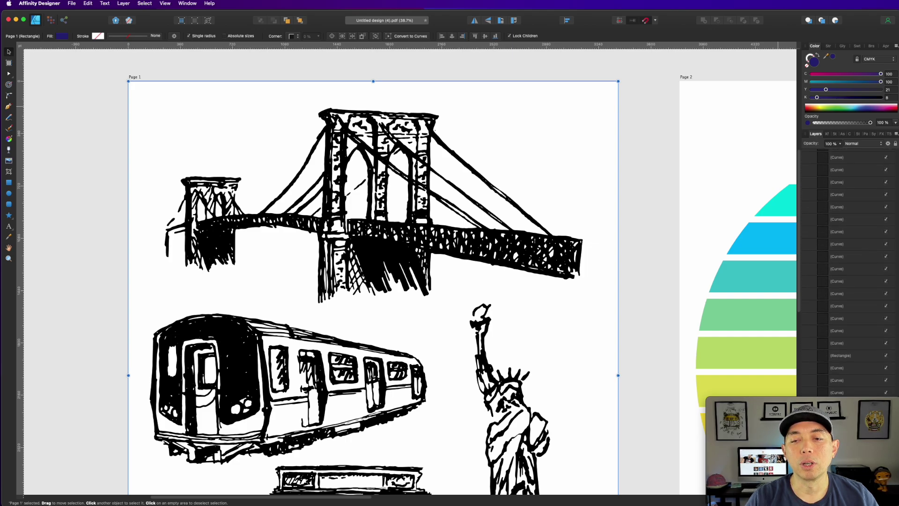
{"action": "left_click", "coordinate": [719, 403]}
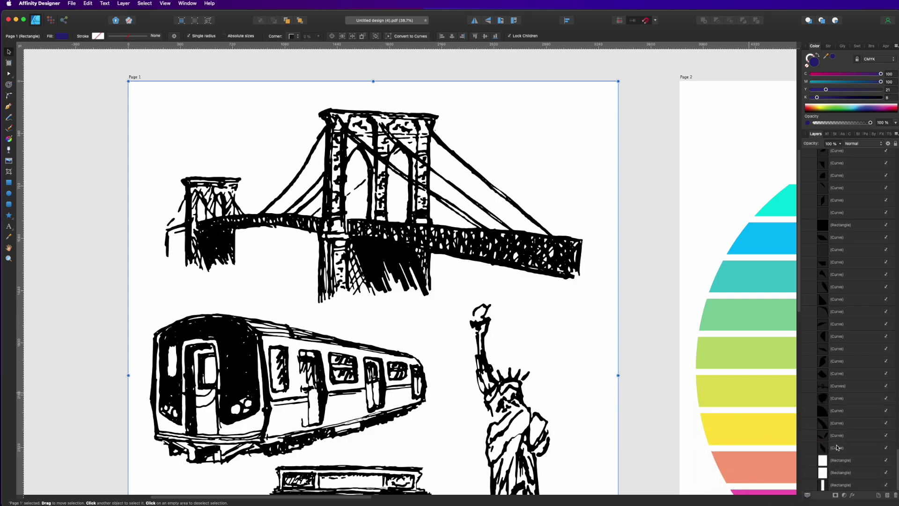
{"action": "left_click", "coordinate": [839, 463]}
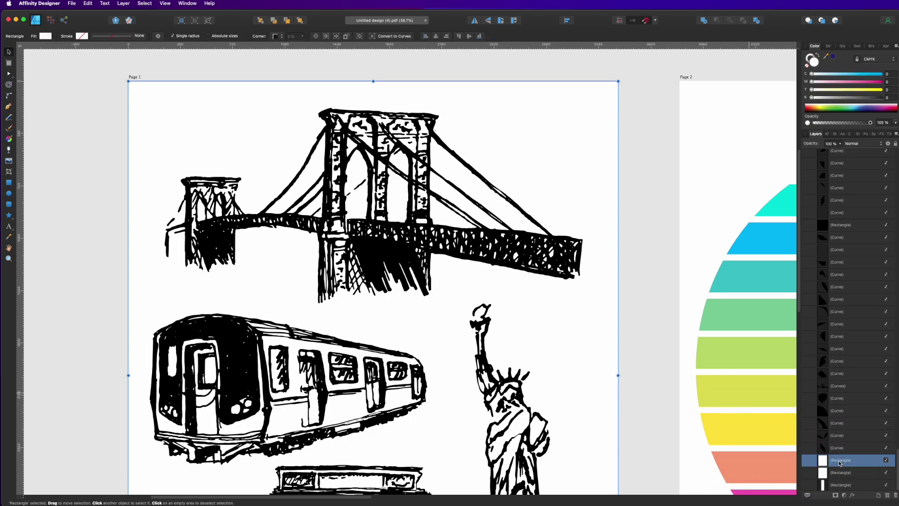
{"action": "scroll", "coordinate": [839, 464], "scroll_direction": "up", "scroll_amount": 1}
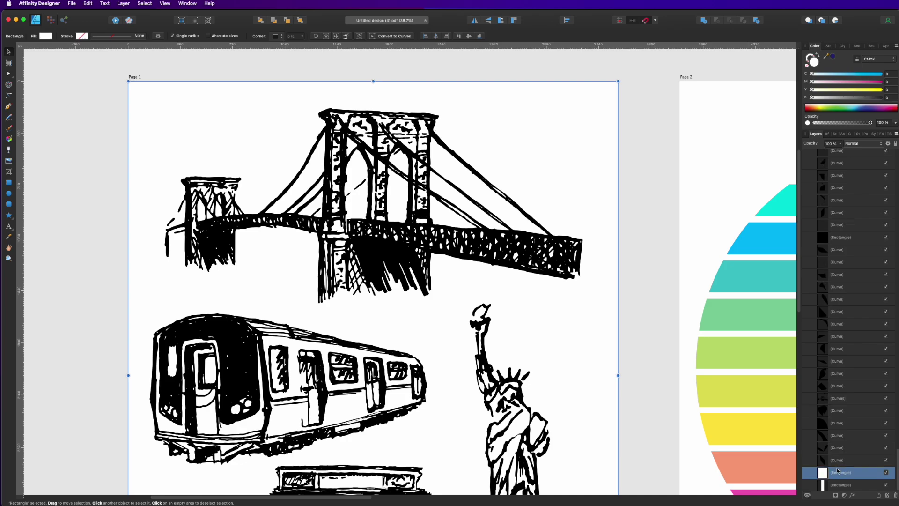
{"action": "double_click", "coordinate": [837, 472]}
{"action": "key", "text": "Delete"}
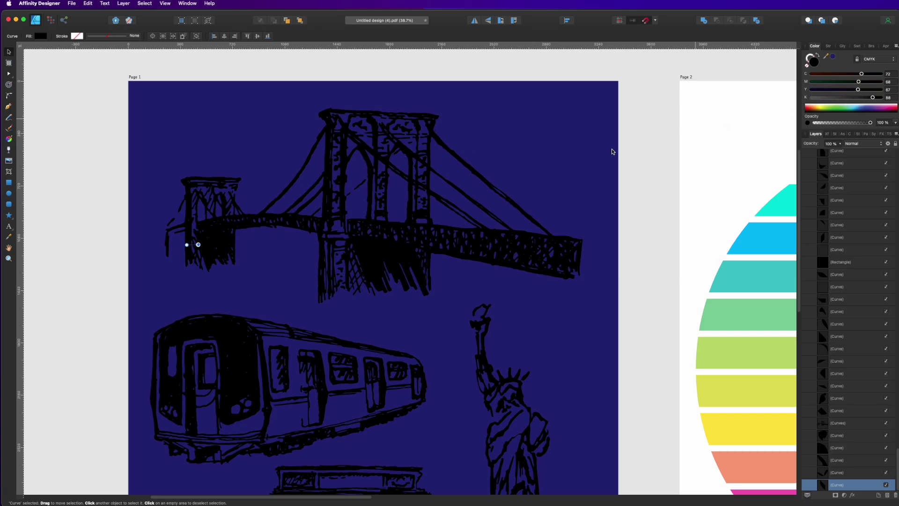
Make the Page 1 artboard black by setting K to 100.
{"action": "left_click", "coordinate": [140, 91]}
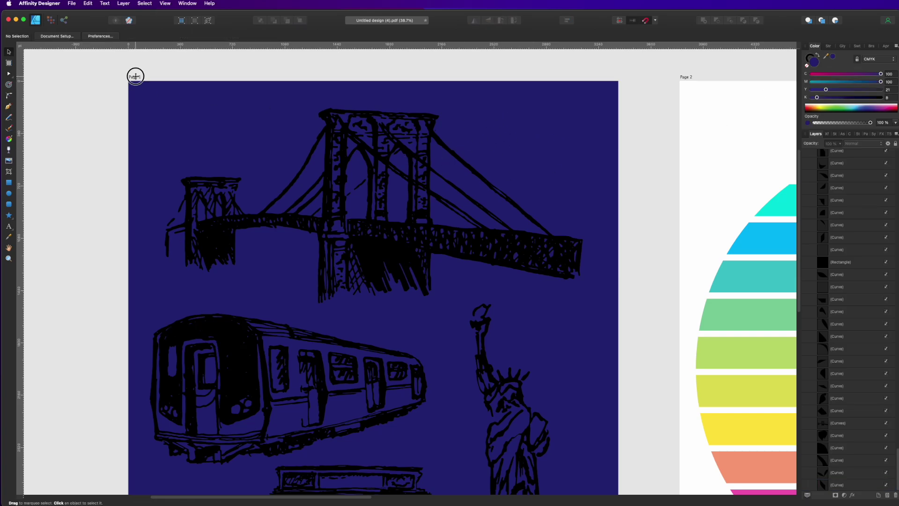
{"action": "left_click", "coordinate": [135, 77]}
{"action": "left_click_drag", "start_coordinate": [817, 98], "coordinate": [881, 98]}
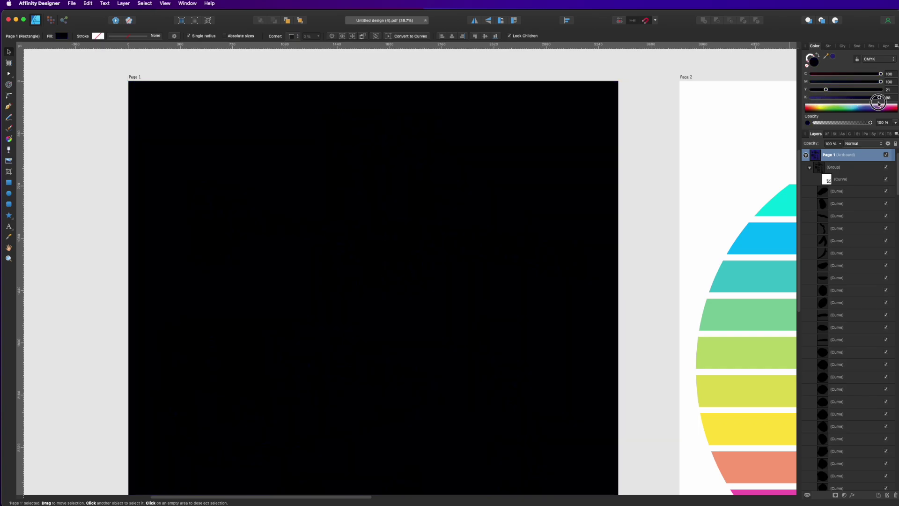
Recolour the New York sketch group white with all CMYK sliders at 0.
{"action": "left_click", "coordinate": [360, 166]}
{"action": "left_click", "coordinate": [365, 167]}
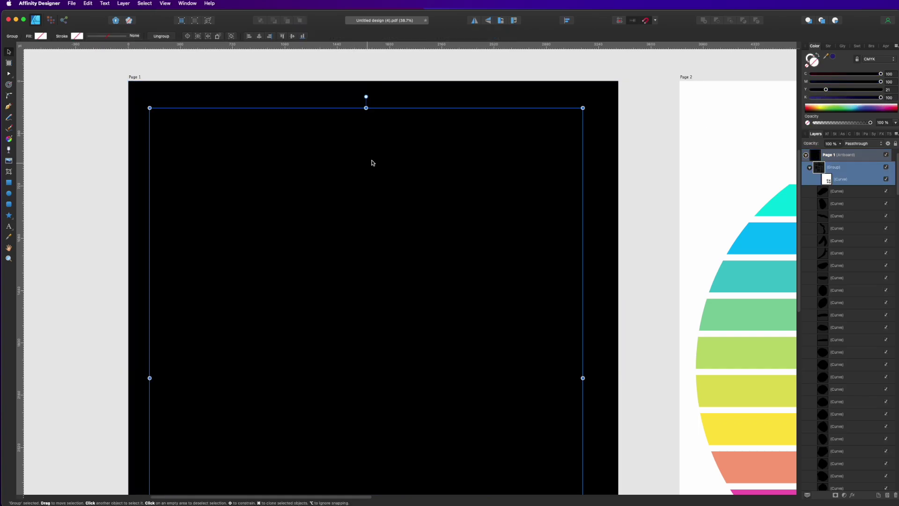
{"action": "left_click", "coordinate": [812, 98]}
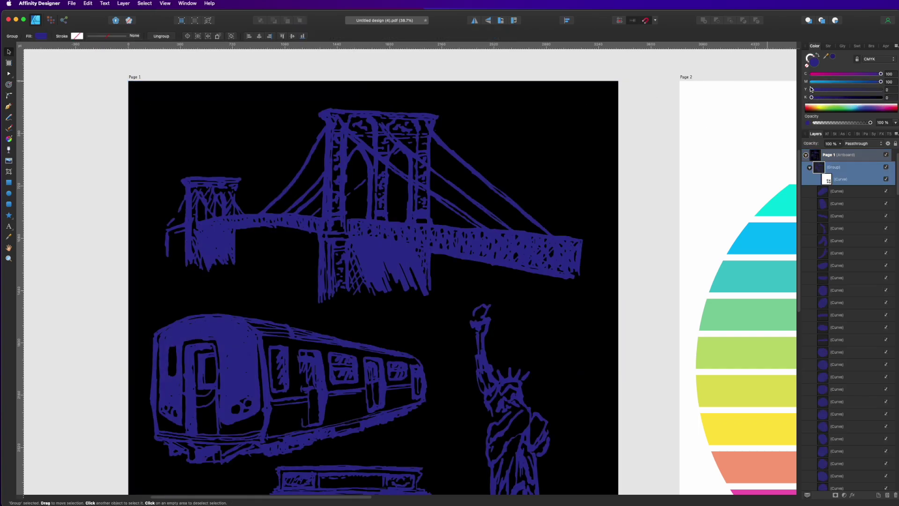
{"action": "left_click", "coordinate": [811, 81]}
{"action": "left_click", "coordinate": [812, 73]}
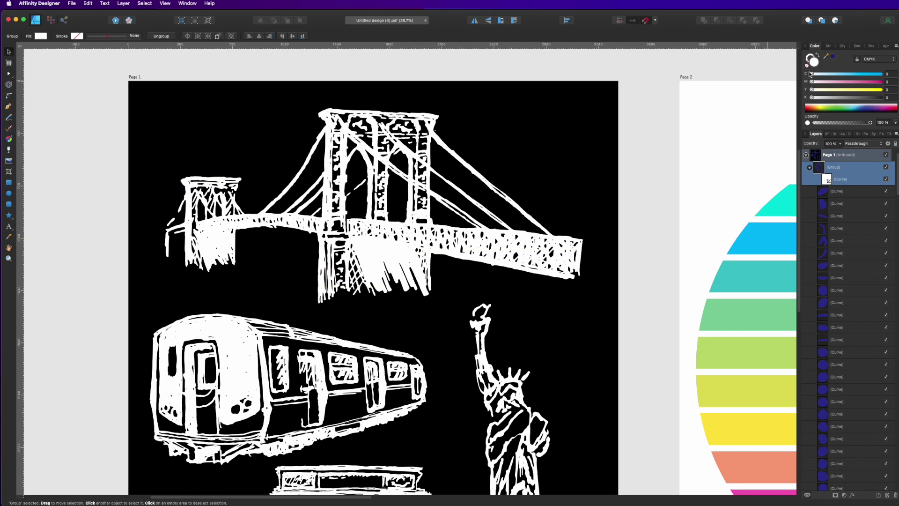
{"action": "left_click", "coordinate": [101, 102]}
{"action": "left_click", "coordinate": [333, 140]}
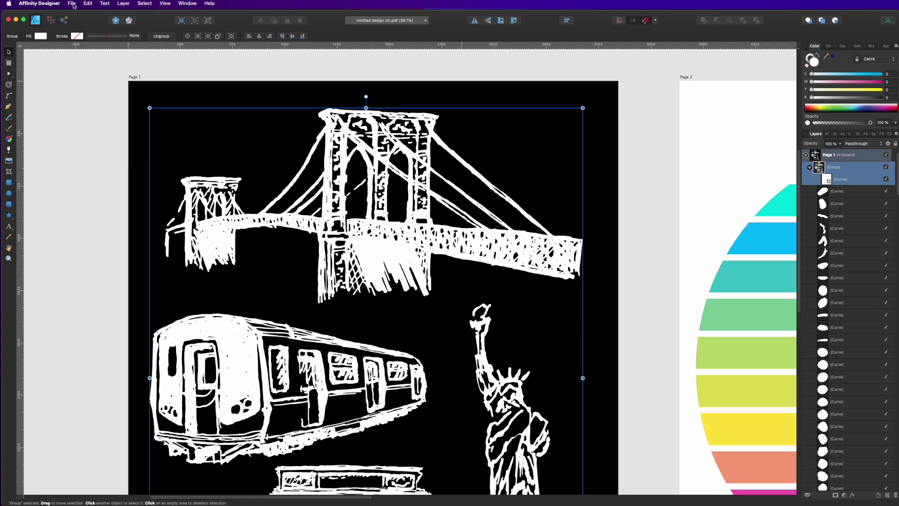
Ungroup all artwork, then regroup the bridge curves into a group named 'Bridge'.
{"action": "left_click", "coordinate": [124, 3]}
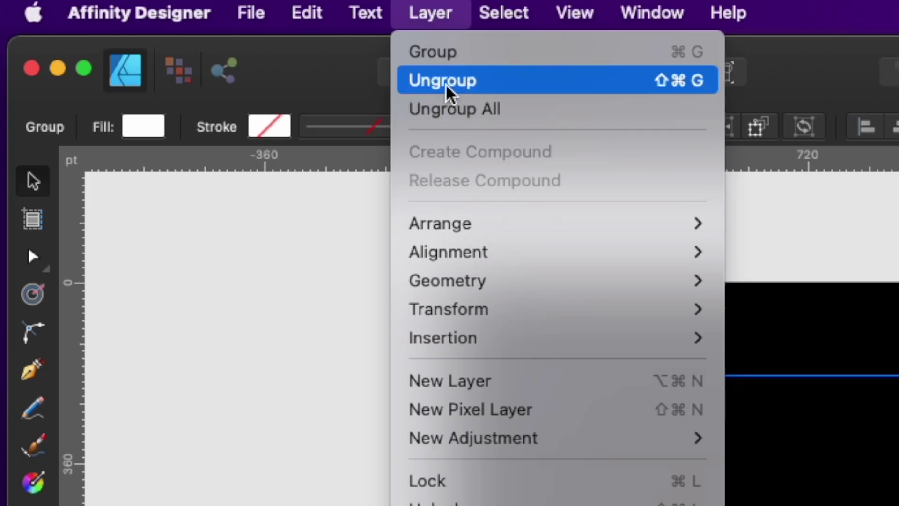
{"action": "left_click", "coordinate": [443, 80]}
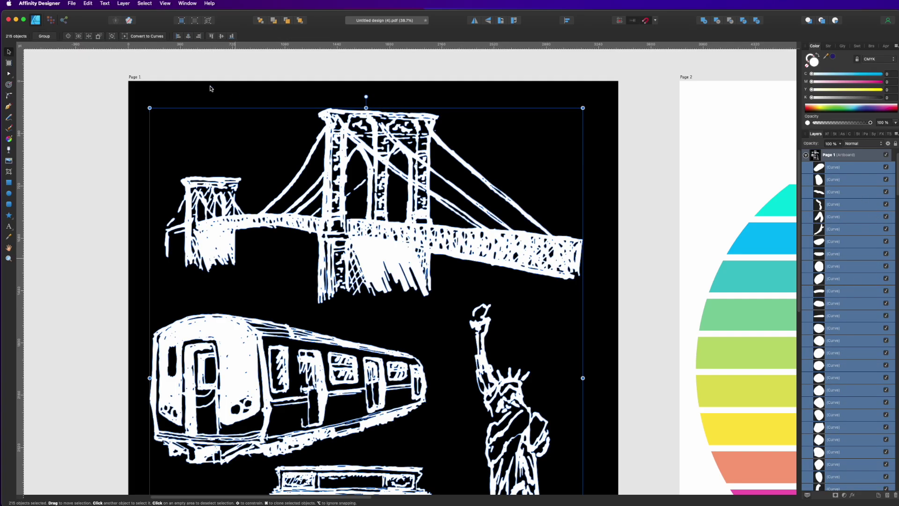
{"action": "left_click_drag", "start_coordinate": [87, 65], "coordinate": [626, 307]}
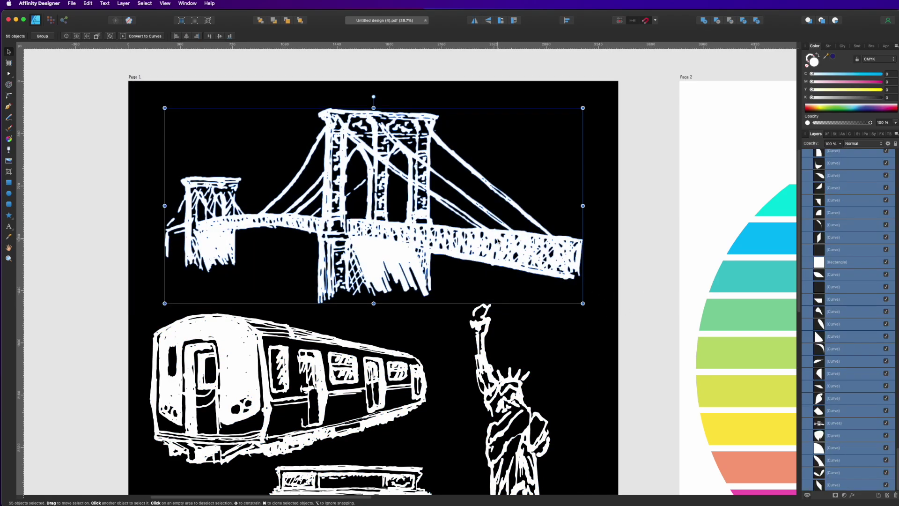
{"action": "key", "text": "super+g"}
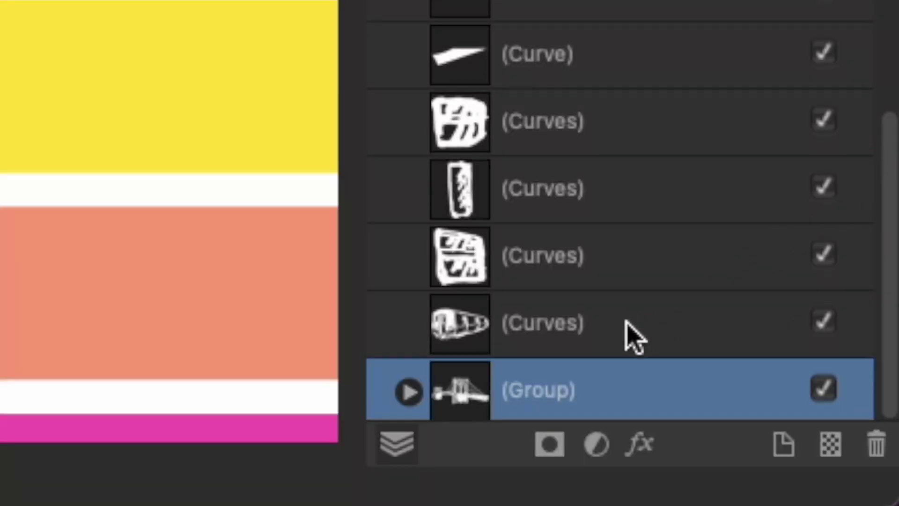
{"action": "double_click", "coordinate": [574, 396]}
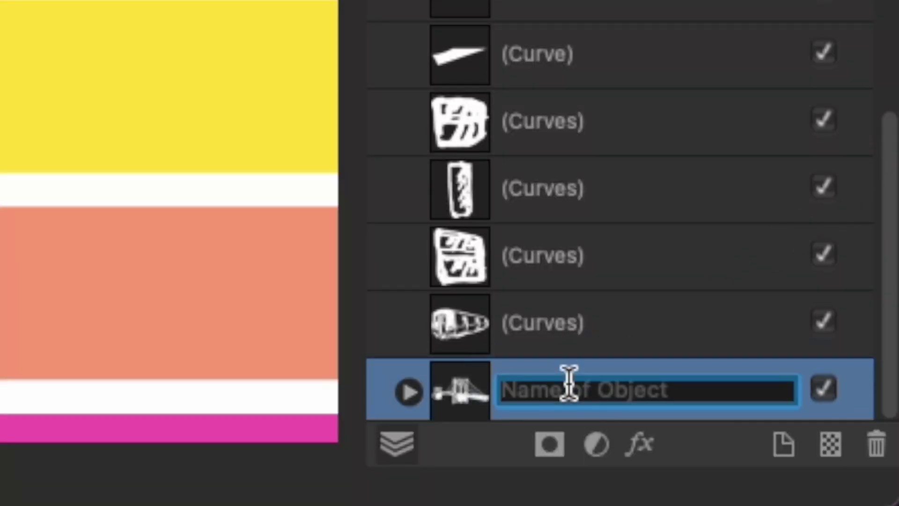
{"action": "type", "text": "Bridge"}
{"action": "key", "text": "Return"}
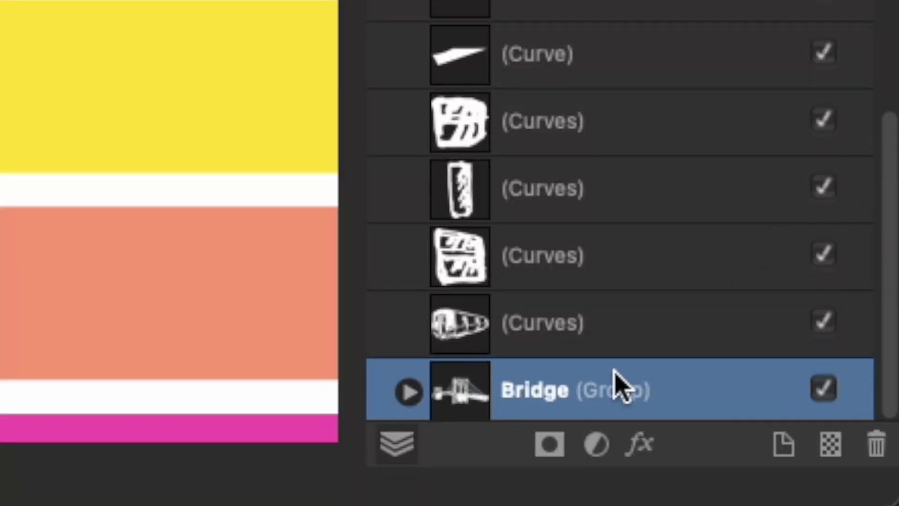
Test moving and tinting the Bridge light blue, then restore it to white.
{"action": "key", "text": "super+d"}
{"action": "mouse_move", "coordinate": [375, 227]}
{"action": "left_mouse_down"}
{"action": "mouse_move", "coordinate": [436, 208]}
{"action": "mouse_move", "coordinate": [375, 227]}
{"action": "mouse_move", "coordinate": [391, 228]}
{"action": "left_mouse_up"}
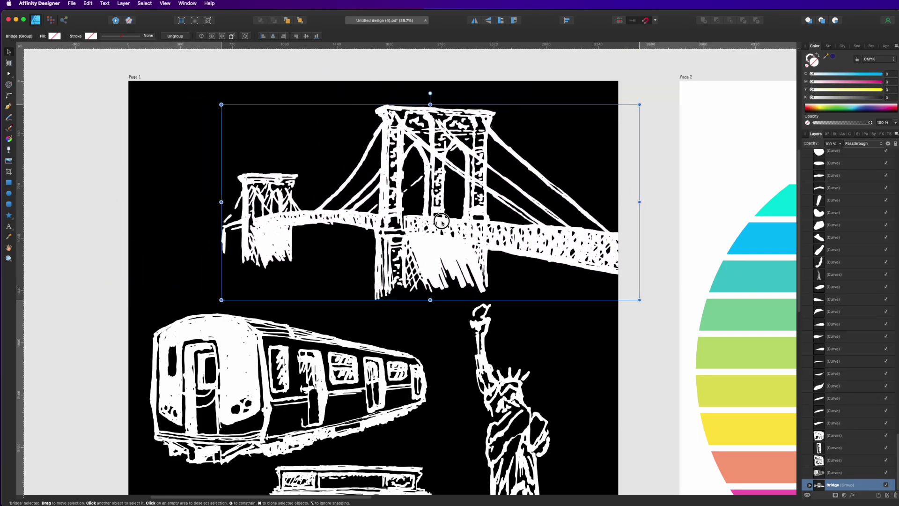
{"action": "left_click_drag", "start_coordinate": [883, 74], "coordinate": [844, 74]}
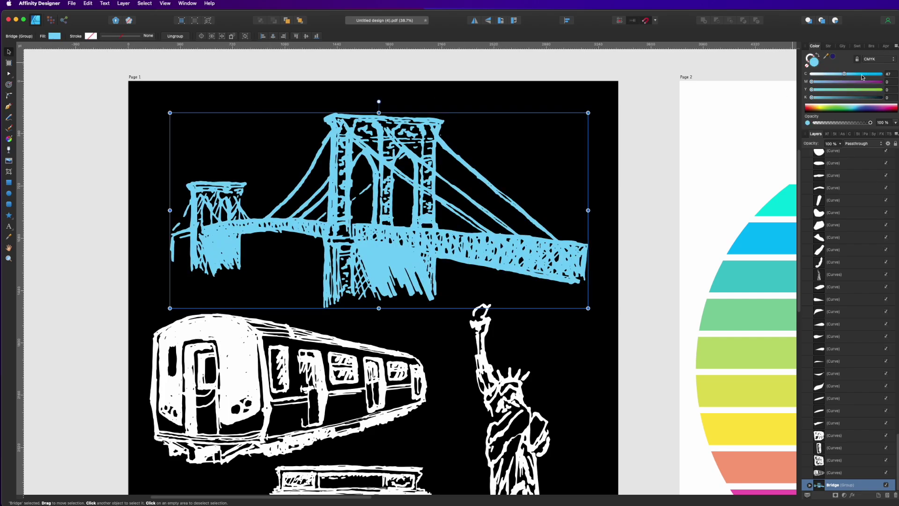
{"action": "left_click", "coordinate": [807, 74]}
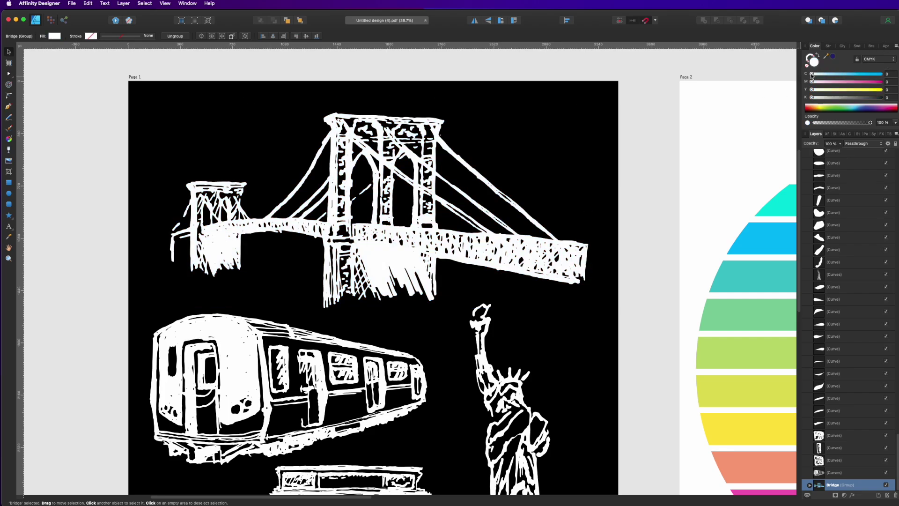
{"action": "left_click", "coordinate": [99, 147]}
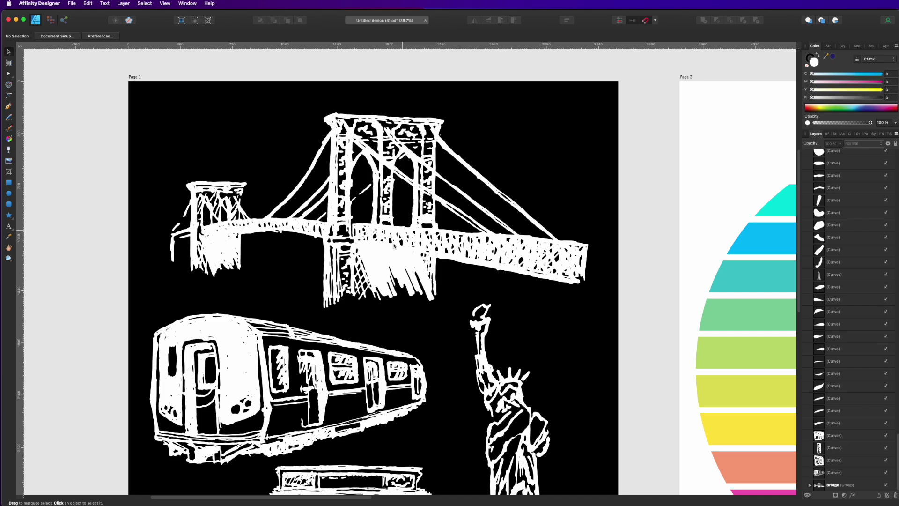
{"action": "scroll", "coordinate": [396, 248], "scroll_direction": "down", "scroll_amount": 10}
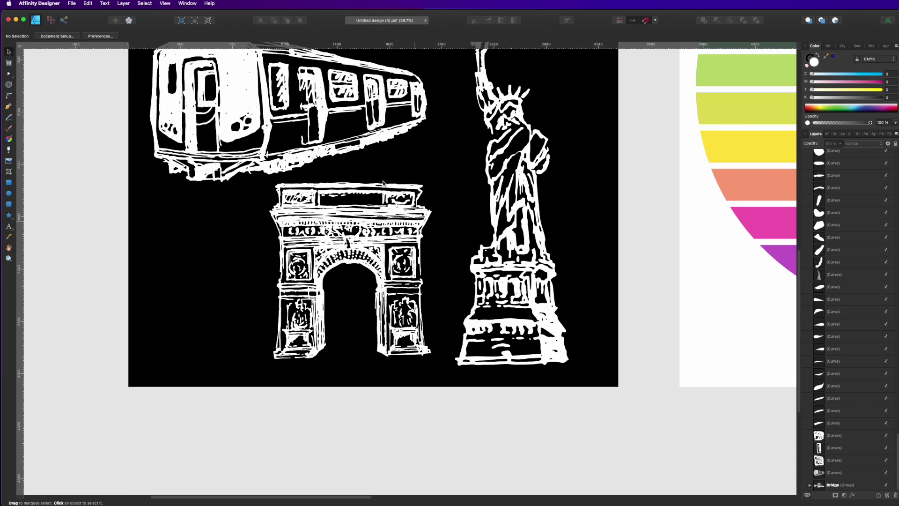
{"action": "scroll", "coordinate": [367, 190], "scroll_direction": "up", "scroll_amount": 9}
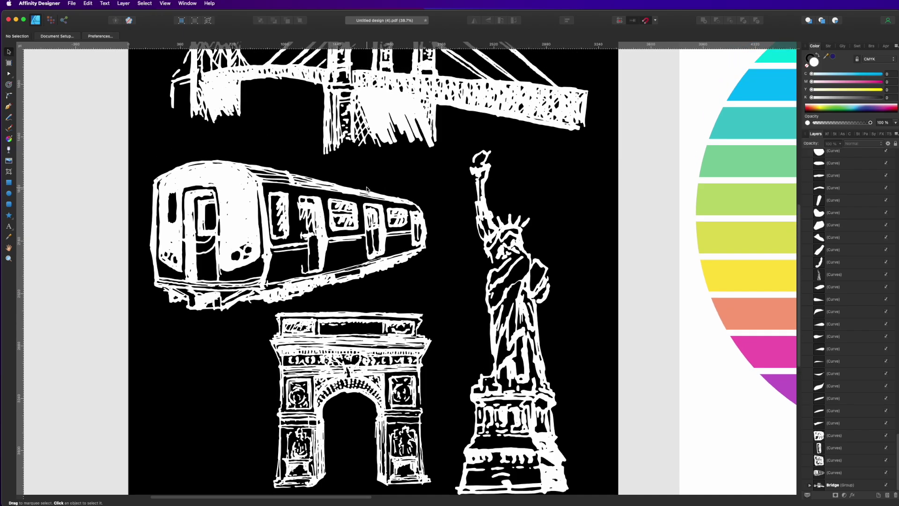
{"action": "scroll", "coordinate": [367, 190], "scroll_direction": "up", "scroll_amount": 1}
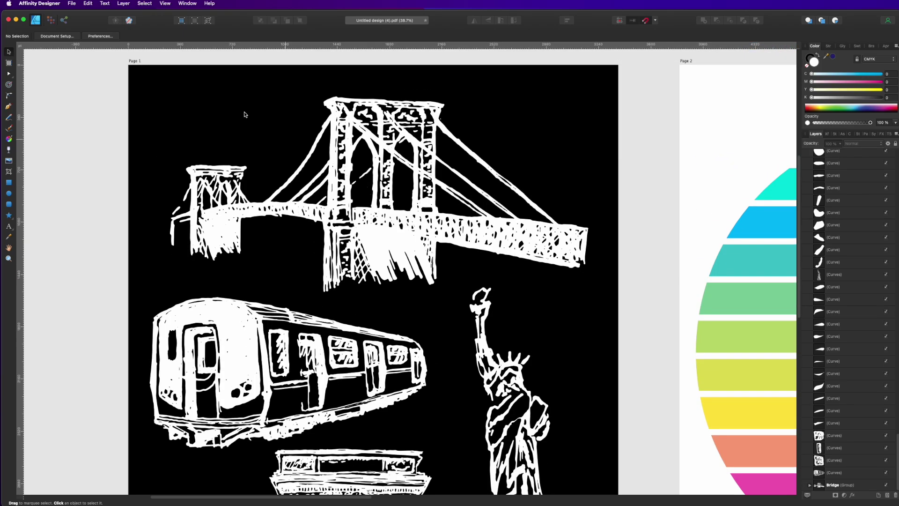
Swap Page 1's black fill for dark navy, reviewing export area options but cancelling the export.
{"action": "left_click", "coordinate": [138, 63]}
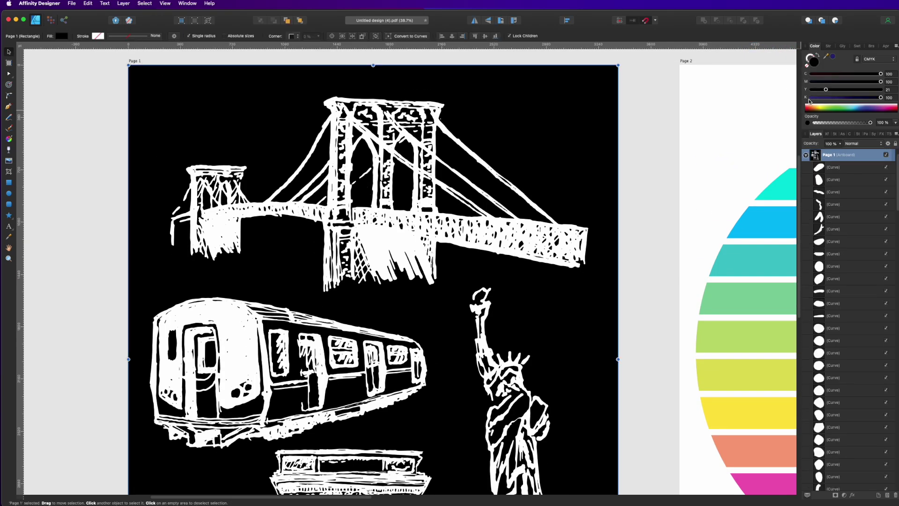
{"action": "left_click", "coordinate": [808, 67]}
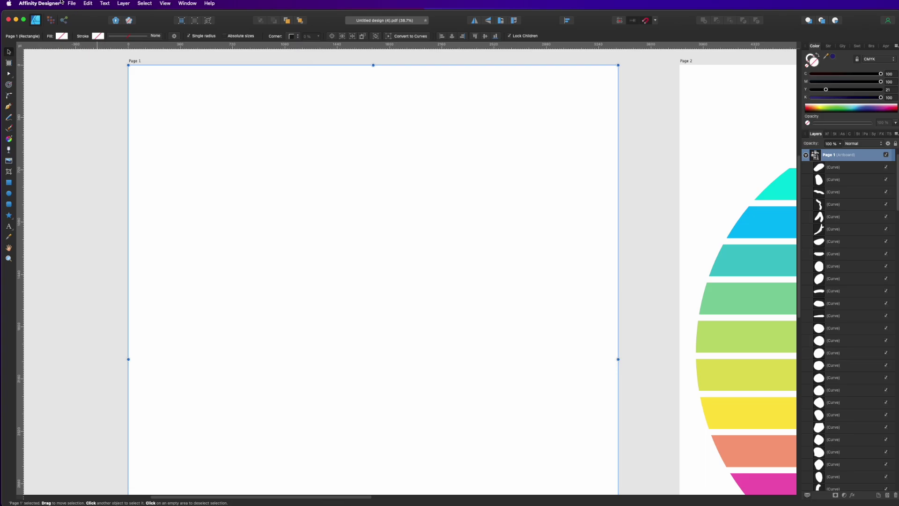
{"action": "left_click", "coordinate": [72, 3]}
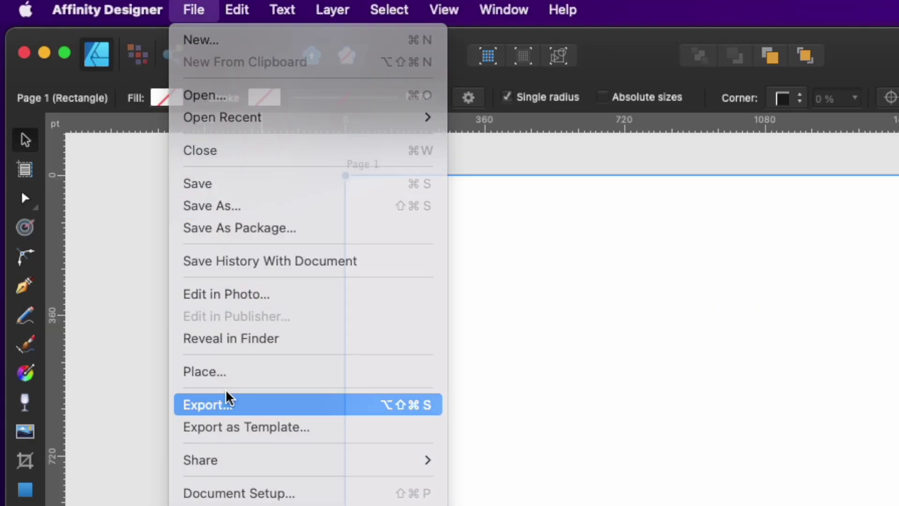
{"action": "left_click", "coordinate": [228, 398]}
{"action": "left_click", "coordinate": [597, 338]}
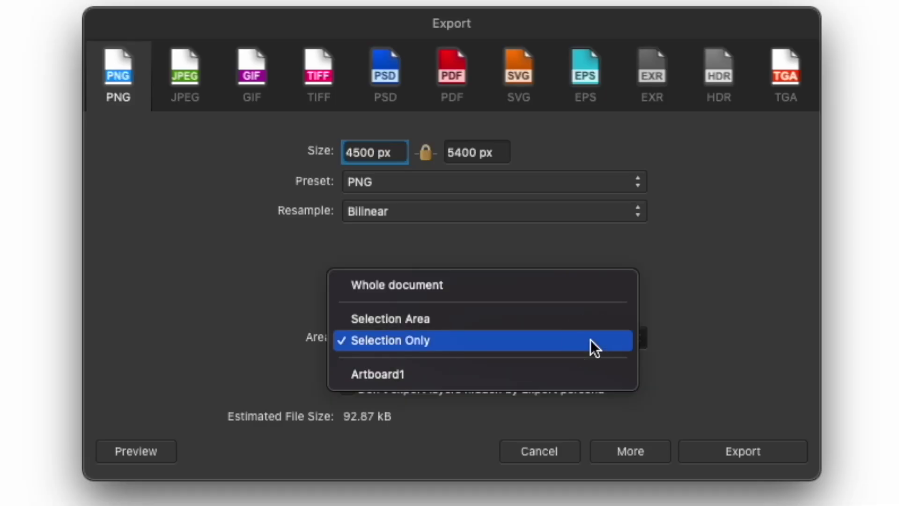
{"action": "left_click", "coordinate": [554, 338]}
{"action": "left_click", "coordinate": [457, 336]}
{"action": "left_click", "coordinate": [722, 307]}
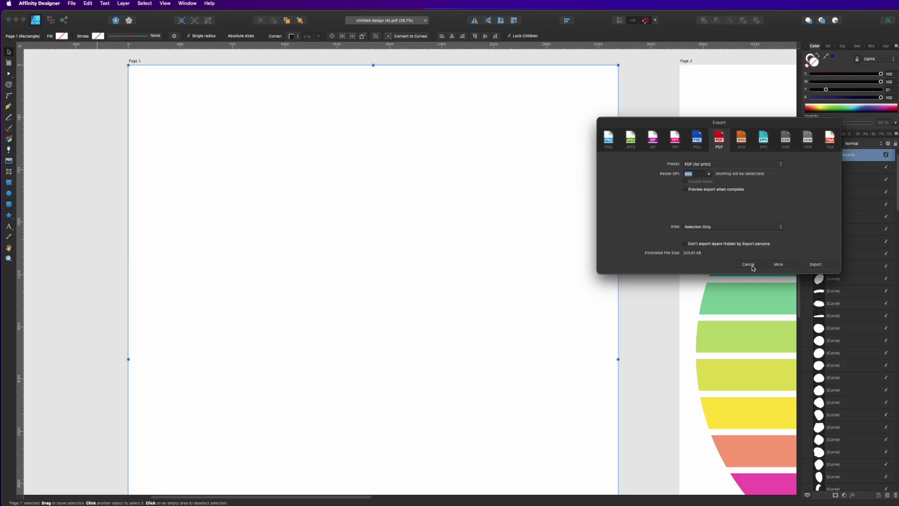
{"action": "left_click", "coordinate": [749, 264]}
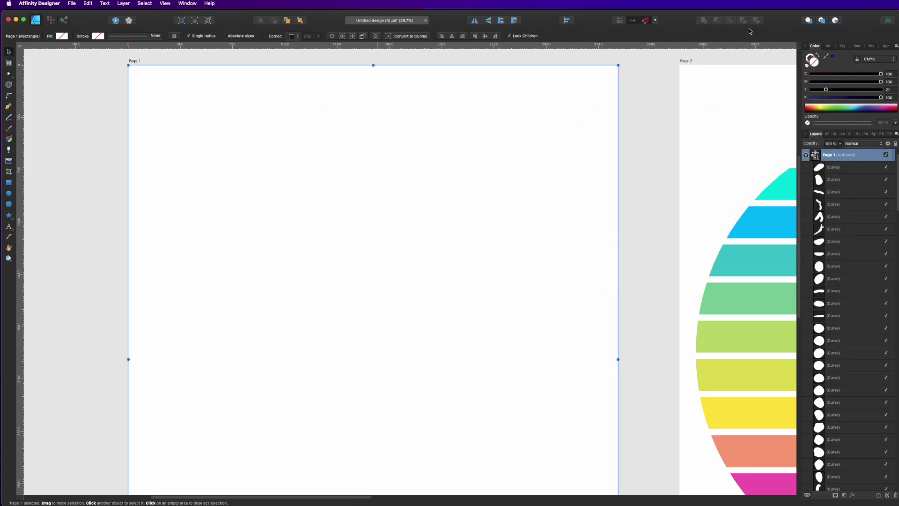
{"action": "left_click", "coordinate": [836, 59]}
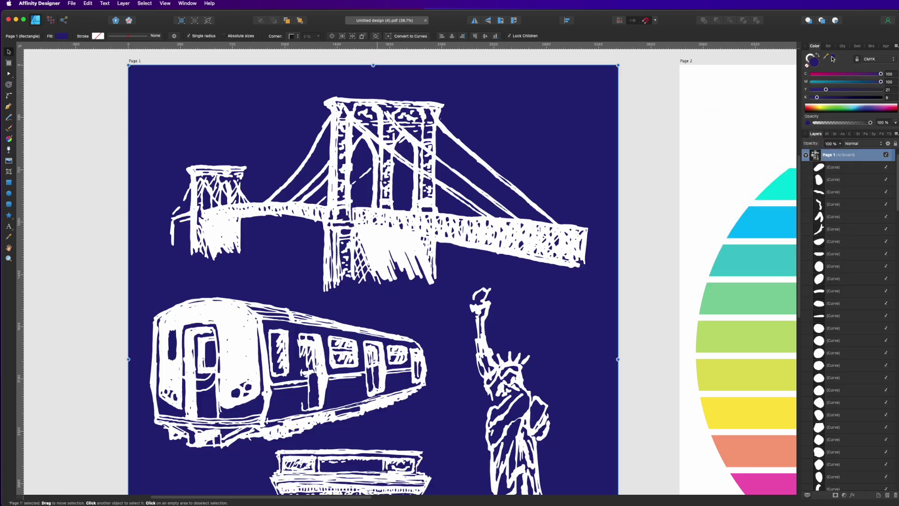
Pan to Page 2's striped sunset circle and select its five stripes.
{"action": "left_click", "coordinate": [628, 199]}
{"action": "scroll", "coordinate": [630, 236], "scroll_direction": "down", "scroll_amount": 3}
{"action": "scroll", "coordinate": [630, 236], "scroll_direction": "up", "scroll_amount": 3}
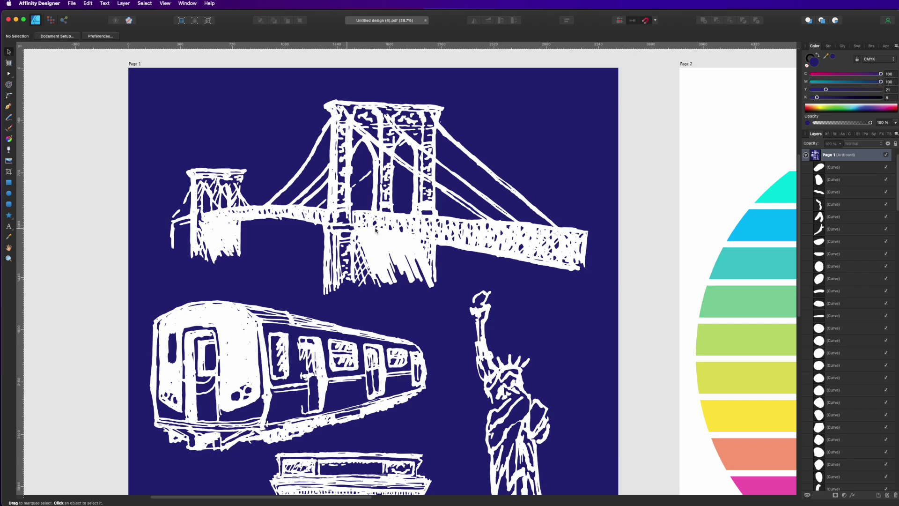
{"action": "key", "text": "space"}
{"action": "left_click_drag", "start_coordinate": [654, 170], "coordinate": [337, 117]}
{"action": "left_click", "coordinate": [470, 93]}
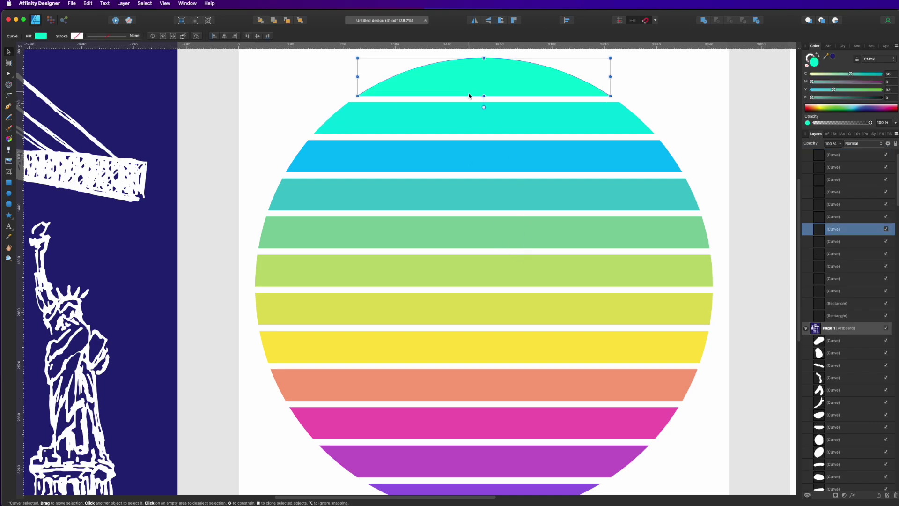
{"action": "left_click", "coordinate": [492, 119]}
{"action": "left_click", "coordinate": [496, 152]}
{"action": "left_click", "coordinate": [495, 201]}
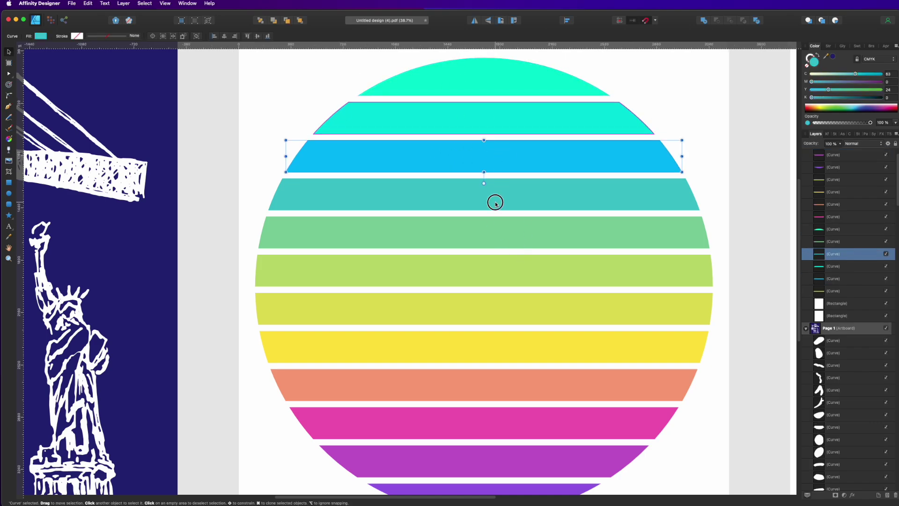
{"action": "left_click", "coordinate": [451, 227]}
Give the Page 2 artboard a navy background fill.
{"action": "scroll", "coordinate": [451, 224], "scroll_direction": "up", "scroll_amount": 2}
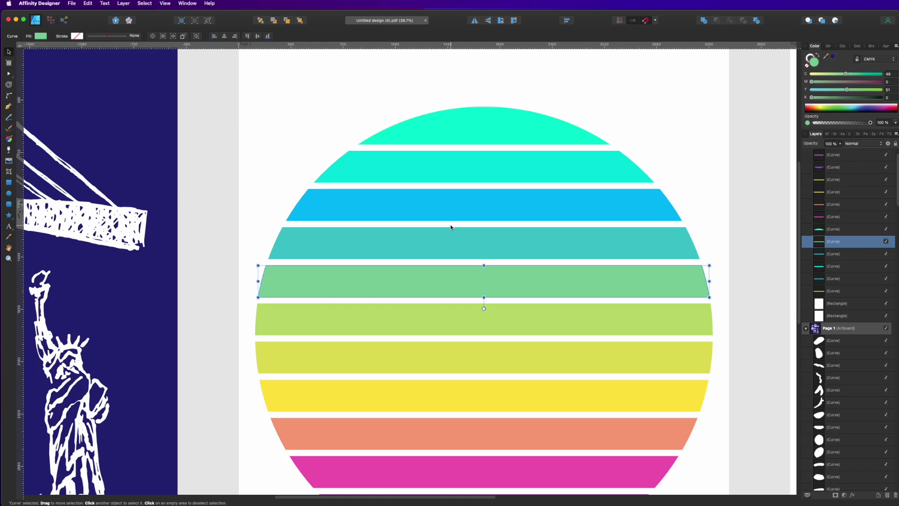
{"action": "scroll", "coordinate": [451, 227], "scroll_direction": "down", "scroll_amount": 1}
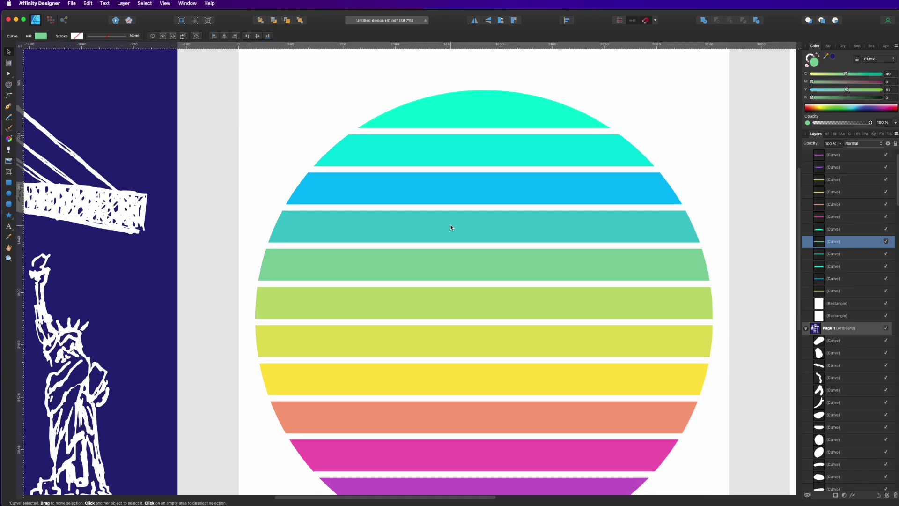
{"action": "scroll", "coordinate": [450, 225], "scroll_direction": "up", "scroll_amount": 2}
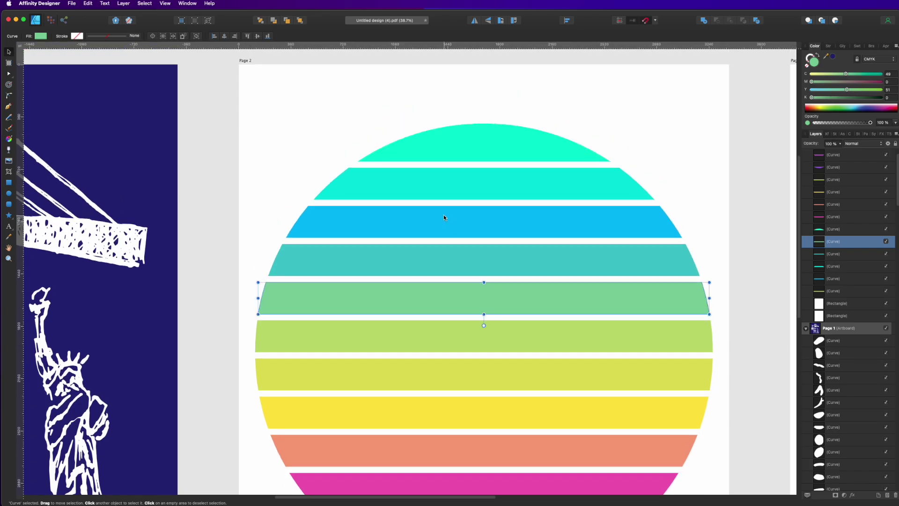
{"action": "scroll", "coordinate": [444, 218], "scroll_direction": "down", "scroll_amount": 3}
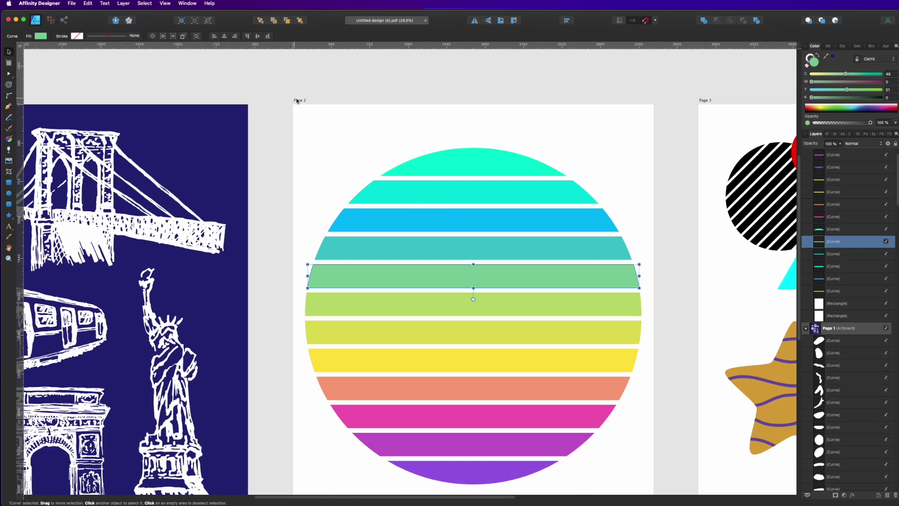
{"action": "left_click", "coordinate": [296, 101]}
{"action": "left_click", "coordinate": [833, 58]}
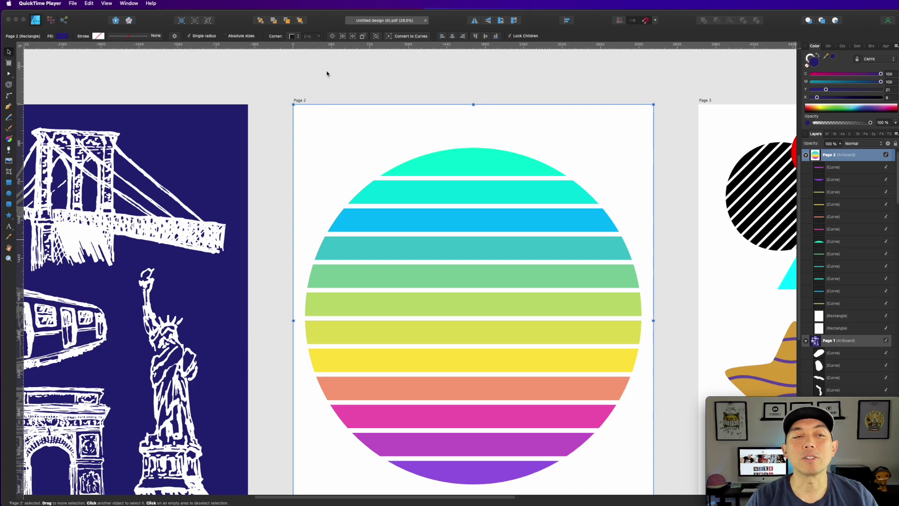
Delete Page 2's two white background rectangles so the navy shows.
{"action": "left_click", "coordinate": [845, 330]}
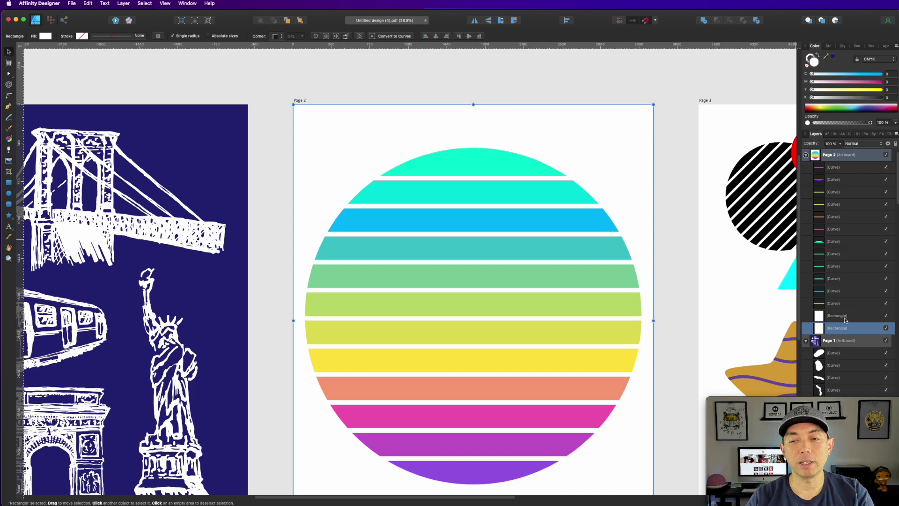
{"action": "key", "text": "Delete"}
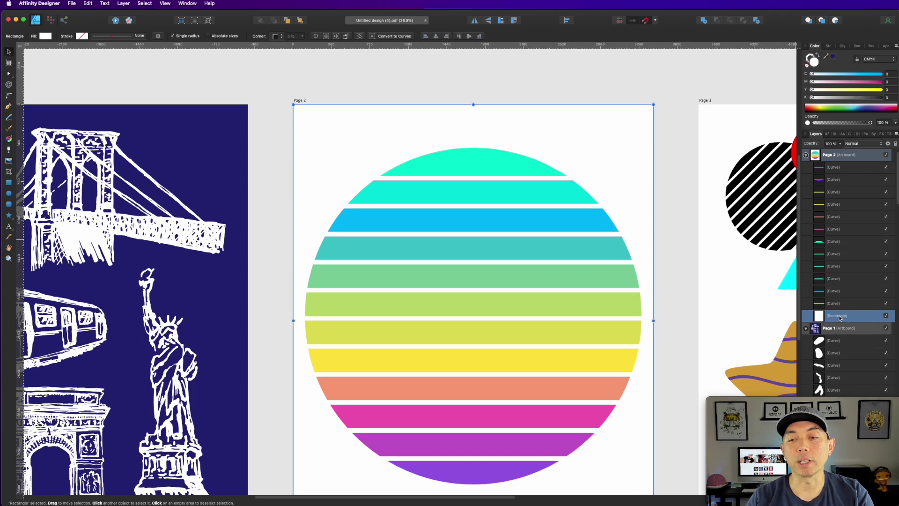
{"action": "key", "text": "Delete"}
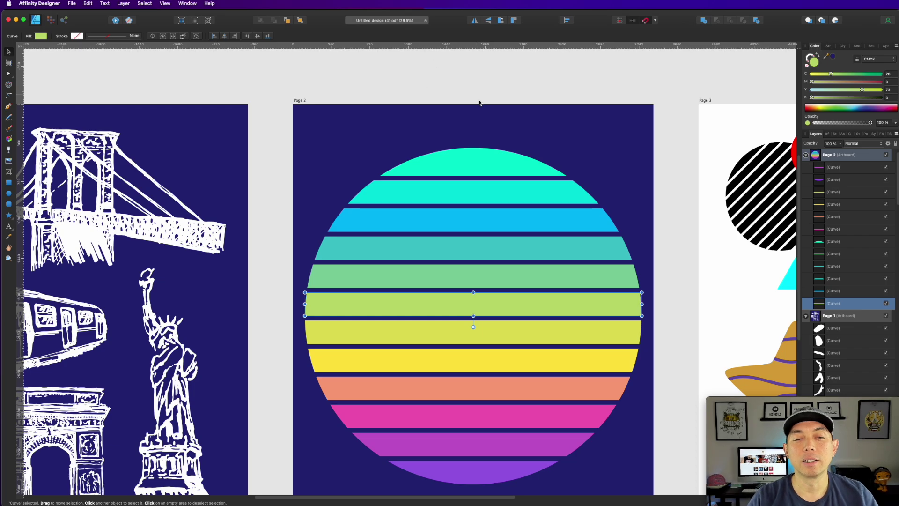
Recolour the sun's top stripe to a pale cream.
{"action": "left_click", "coordinate": [486, 89]}
{"action": "left_click", "coordinate": [483, 161]}
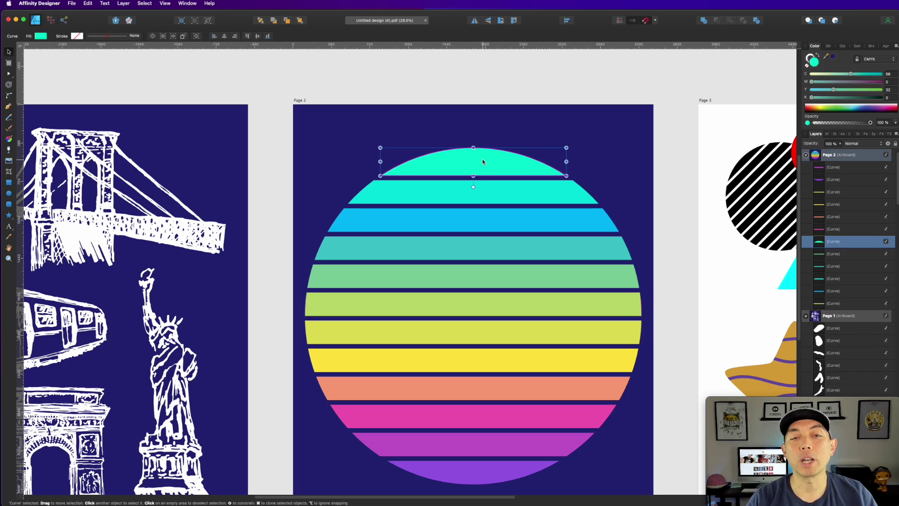
{"action": "left_click_drag", "start_coordinate": [834, 90], "coordinate": [813, 74]}
Darken the bottom purple stripe toward black with the K slider.
{"action": "left_click", "coordinate": [645, 74]}
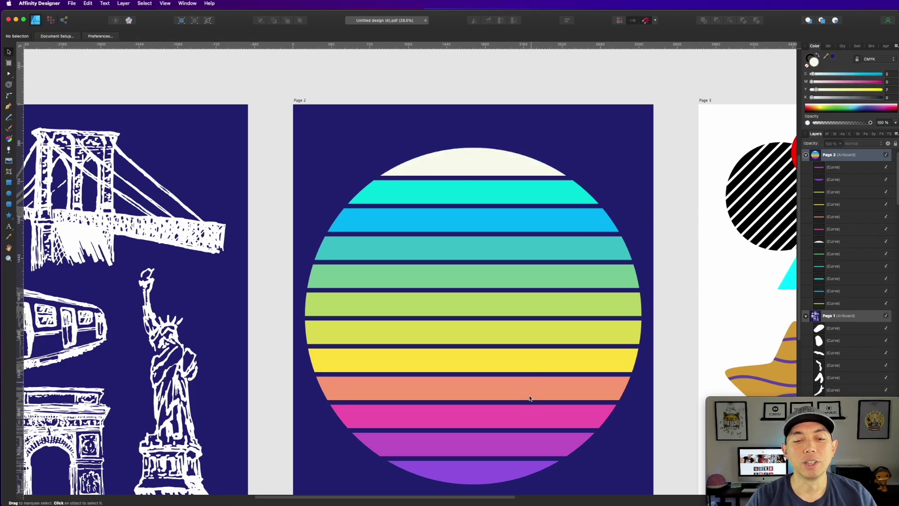
{"action": "left_click", "coordinate": [527, 463]}
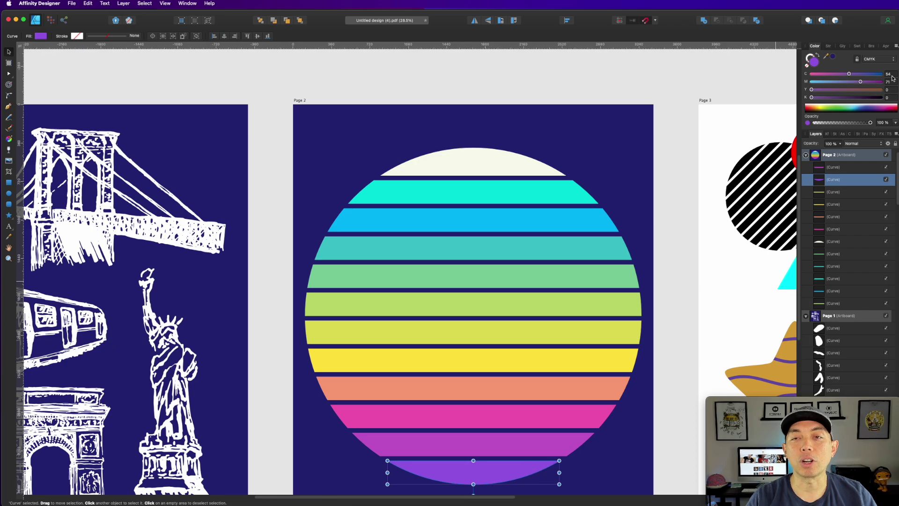
{"action": "left_click_drag", "start_coordinate": [812, 97], "coordinate": [863, 74]}
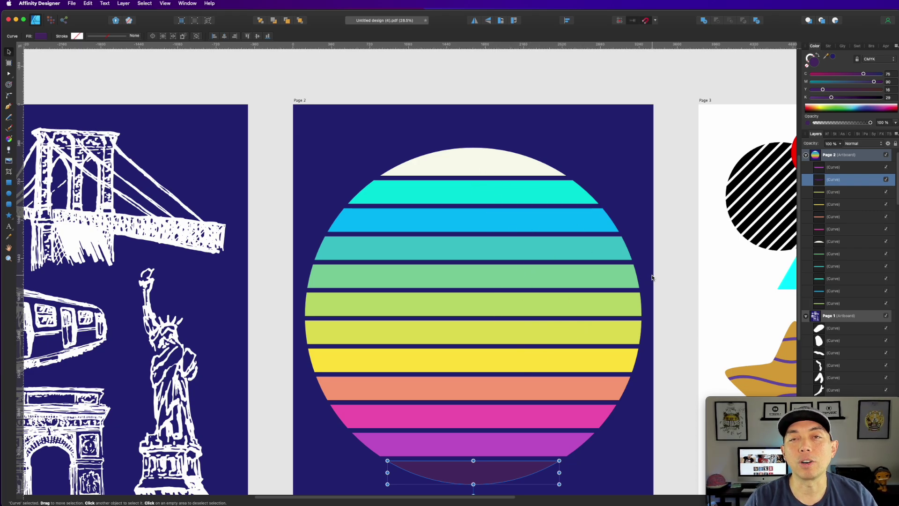
{"action": "left_click_drag", "start_coordinate": [831, 97], "coordinate": [887, 97]}
Finish the black bottom stripe and turn the green stripe brown with the Y and M sliders.
{"action": "left_click_drag", "start_coordinate": [823, 90], "coordinate": [849, 90]}
{"action": "left_click", "coordinate": [612, 271]}
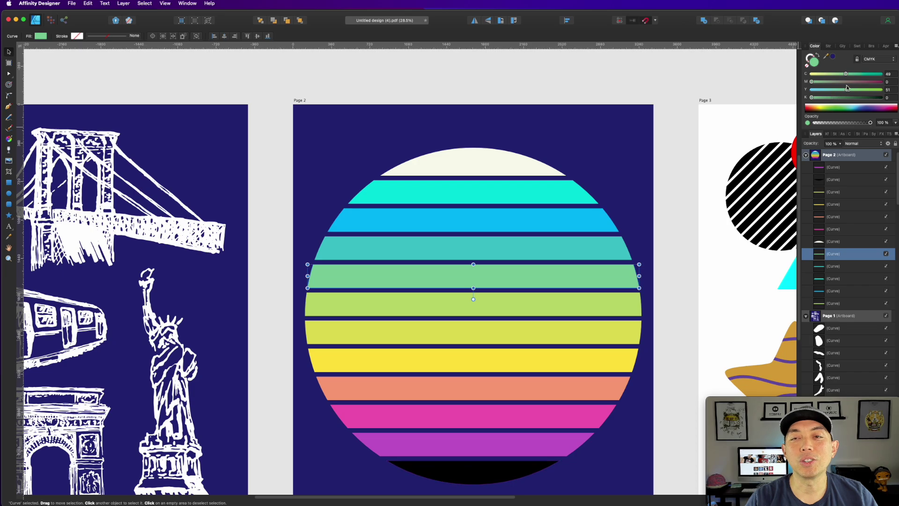
{"action": "left_click", "coordinate": [871, 89]}
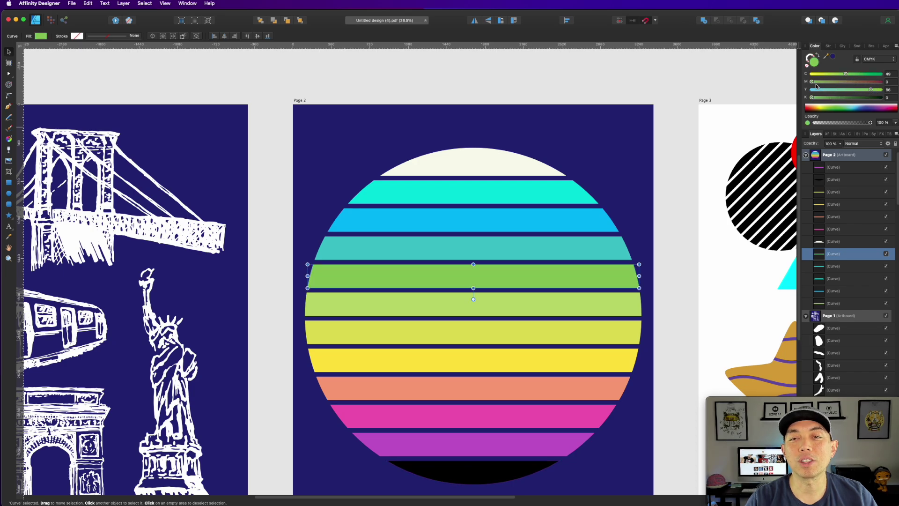
{"action": "left_click_drag", "start_coordinate": [816, 83], "coordinate": [848, 82]}
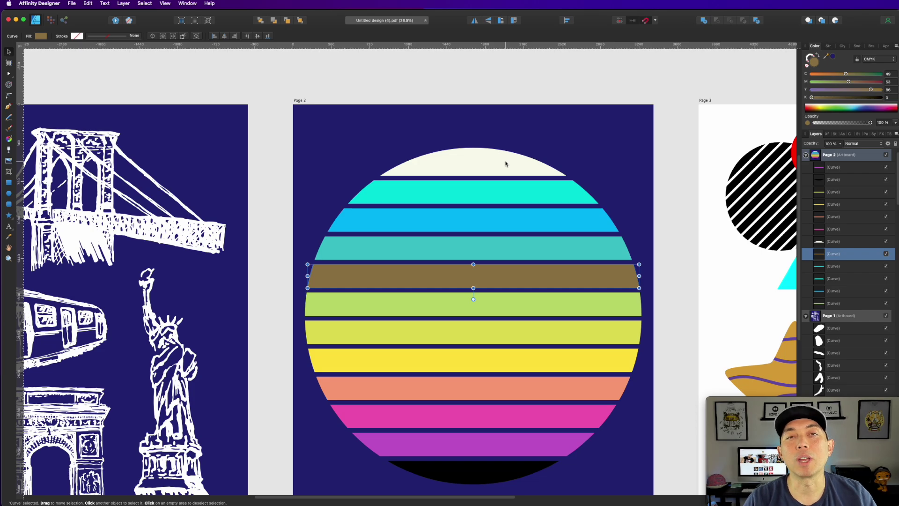
Check the recoloured stripes and bridge sketch, then move the view right toward Page 3.
{"action": "left_click", "coordinate": [487, 230]}
{"action": "left_click", "coordinate": [496, 244]}
{"action": "left_click", "coordinate": [531, 280]}
{"action": "left_click", "coordinate": [545, 313]}
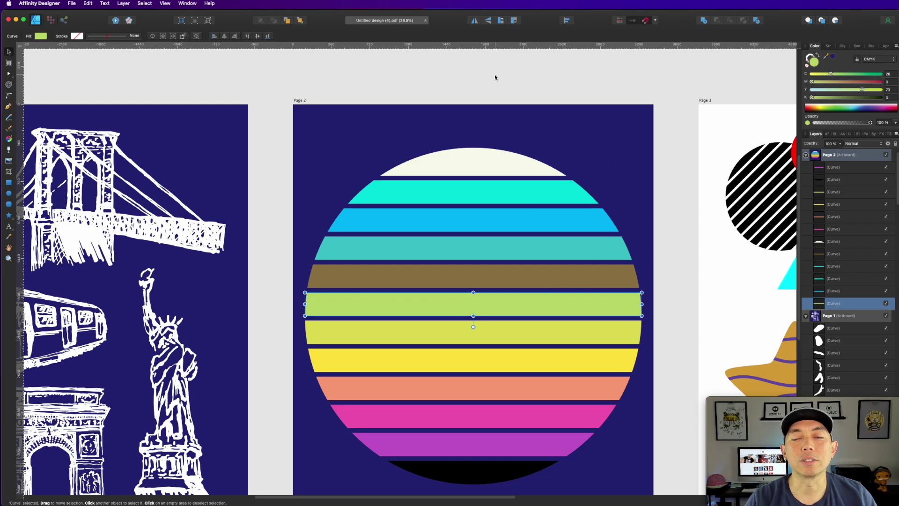
{"action": "left_click", "coordinate": [520, 75]}
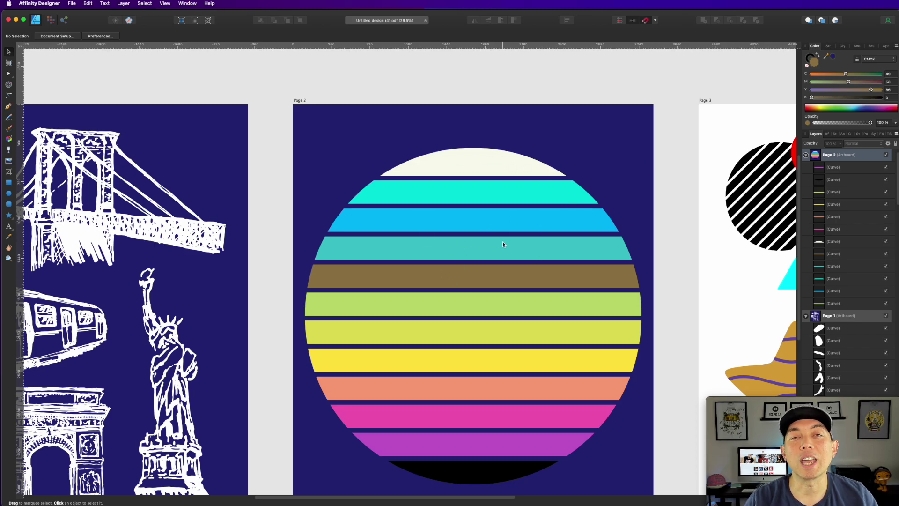
{"action": "left_click", "coordinate": [125, 161]}
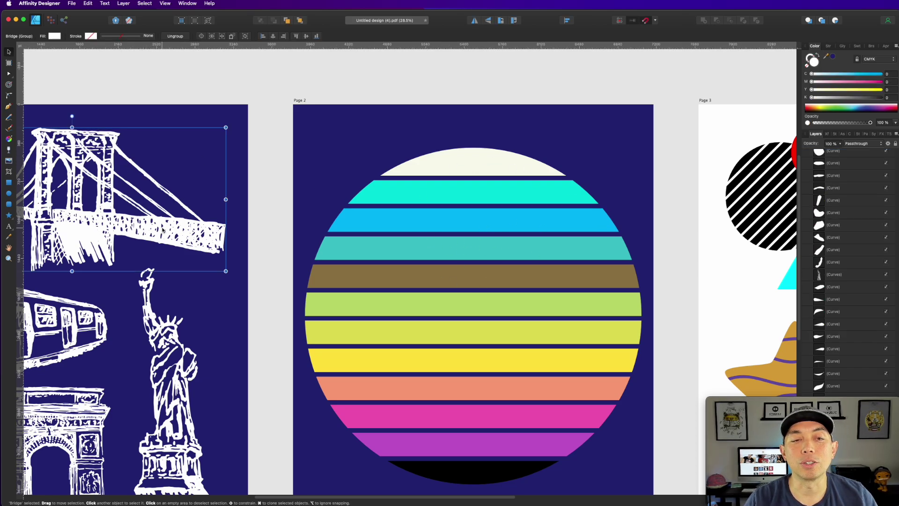
{"action": "left_click", "coordinate": [469, 190]}
{"action": "left_click", "coordinate": [470, 164]}
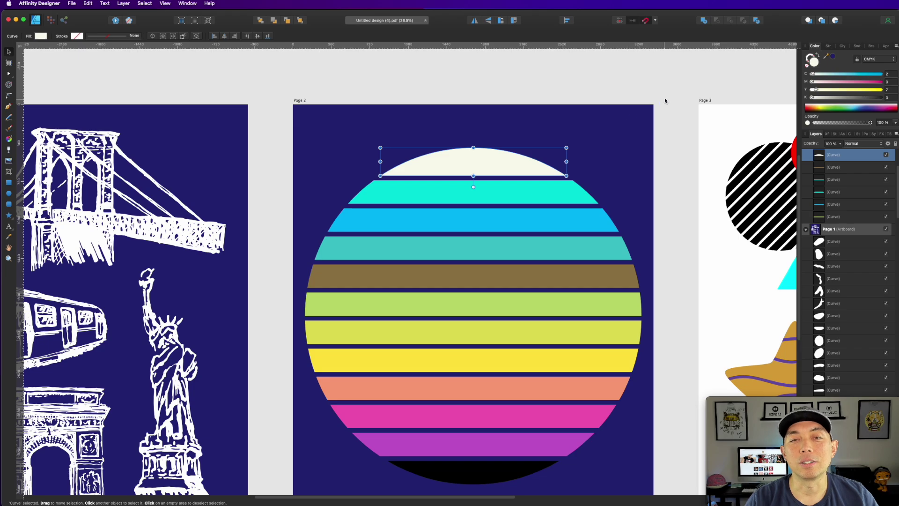
{"action": "left_click", "coordinate": [656, 174]}
{"action": "scroll", "coordinate": [673, 181], "scroll_direction": "right", "scroll_amount": 10}
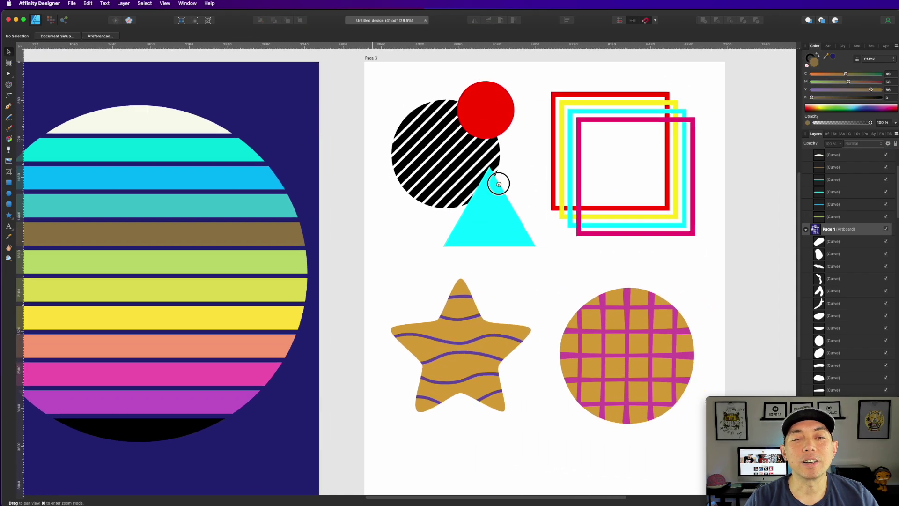
Move the red circle to the striped circle's top-right.
{"action": "scroll", "coordinate": [499, 183], "scroll_direction": "right", "scroll_amount": 3}
{"action": "scroll", "coordinate": [499, 184], "scroll_direction": "up", "scroll_amount": 2}
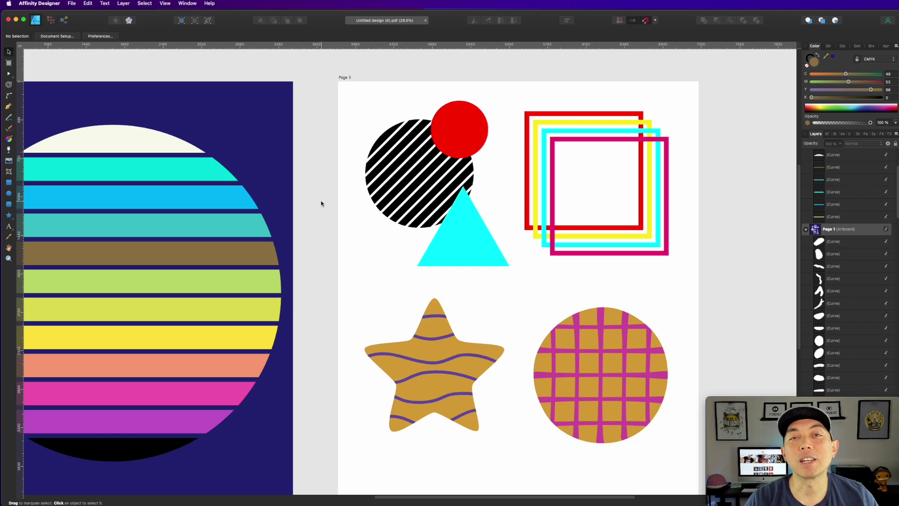
{"action": "left_click", "coordinate": [457, 134]}
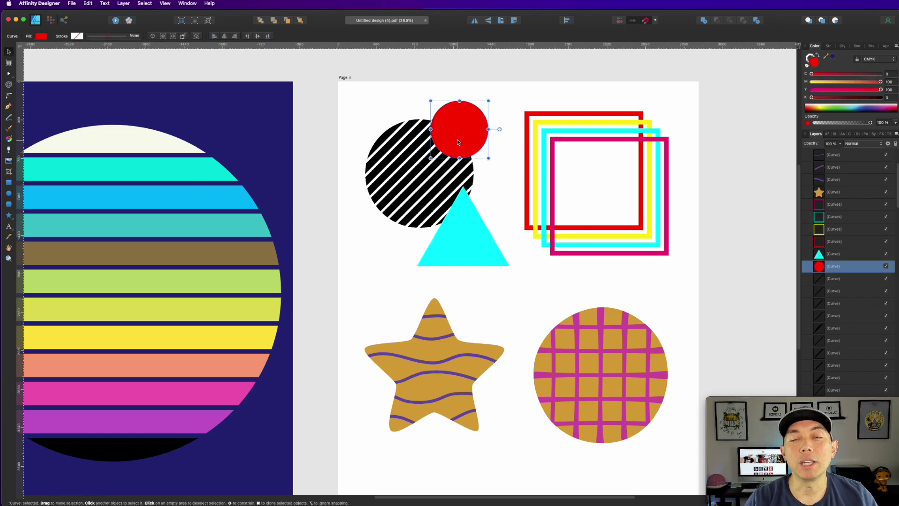
{"action": "mouse_move", "coordinate": [457, 139]}
{"action": "left_mouse_down"}
{"action": "mouse_move", "coordinate": [394, 127]}
{"action": "mouse_move", "coordinate": [381, 177]}
{"action": "mouse_move", "coordinate": [458, 133]}
{"action": "mouse_move", "coordinate": [392, 177]}
{"action": "mouse_move", "coordinate": [450, 135]}
{"action": "mouse_move", "coordinate": [460, 142]}
{"action": "left_mouse_up"}
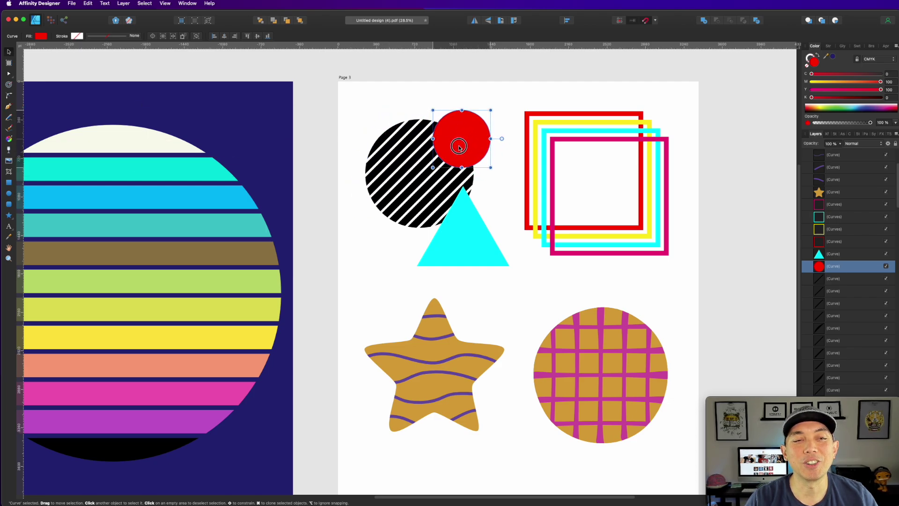
Delete Page 3's two white rectangles and give the artboard a dark grey fill.
{"action": "left_click", "coordinate": [366, 105]}
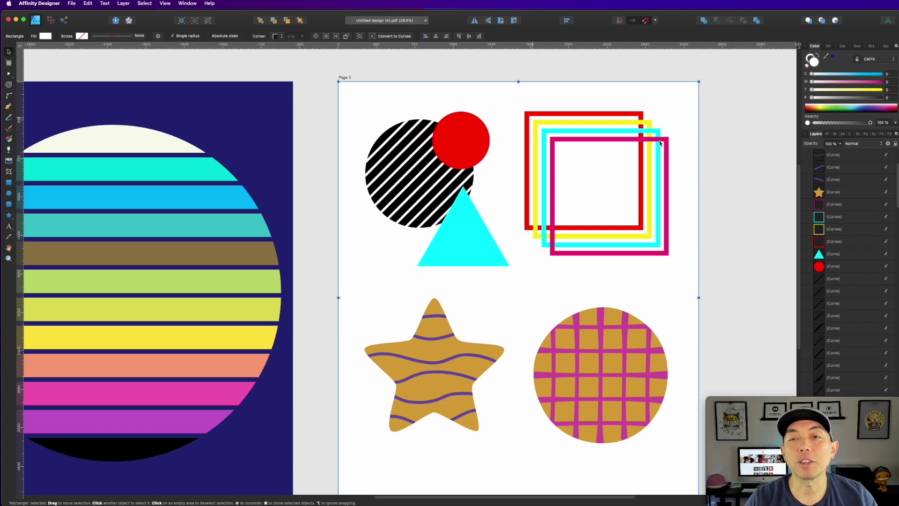
{"action": "scroll", "coordinate": [867, 235], "scroll_direction": "down", "scroll_amount": 5}
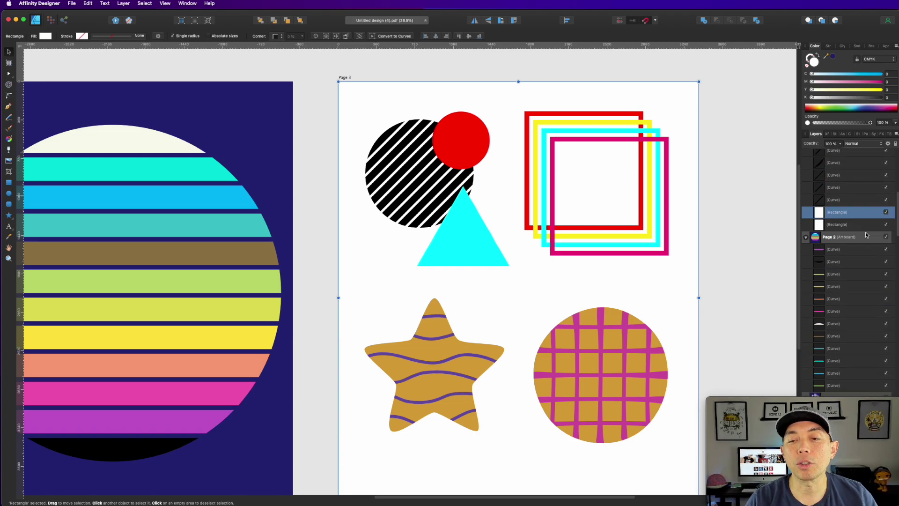
{"action": "left_click", "coordinate": [835, 225]}
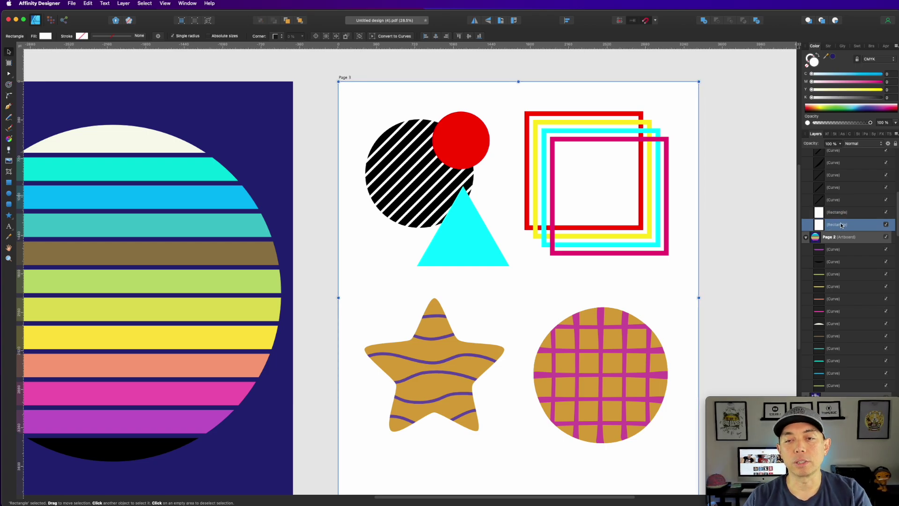
{"action": "key", "text": "Delete"}
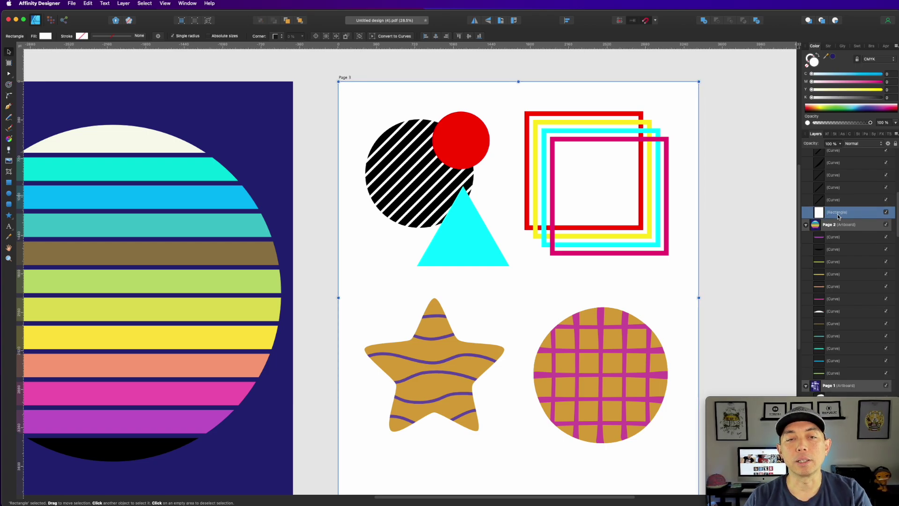
{"action": "key", "text": "Delete"}
{"action": "left_click", "coordinate": [347, 78]}
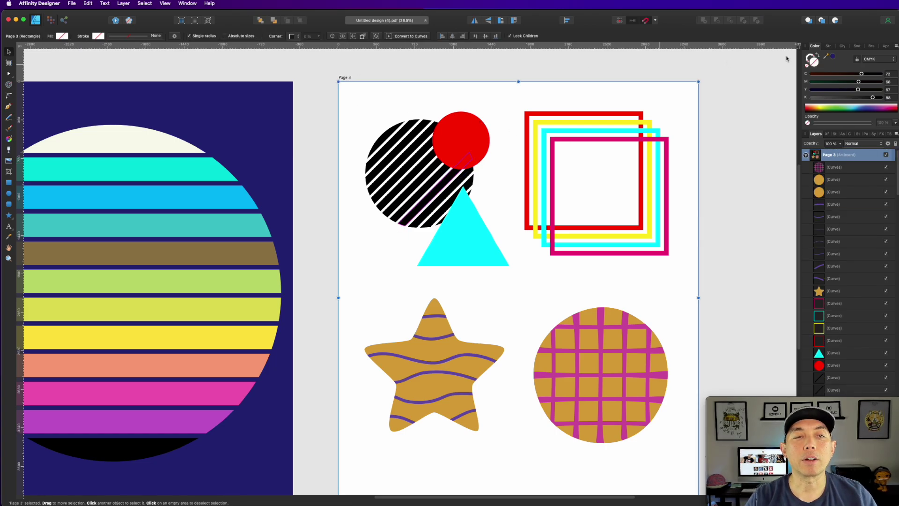
{"action": "left_click_drag", "start_coordinate": [874, 97], "coordinate": [797, 98]}
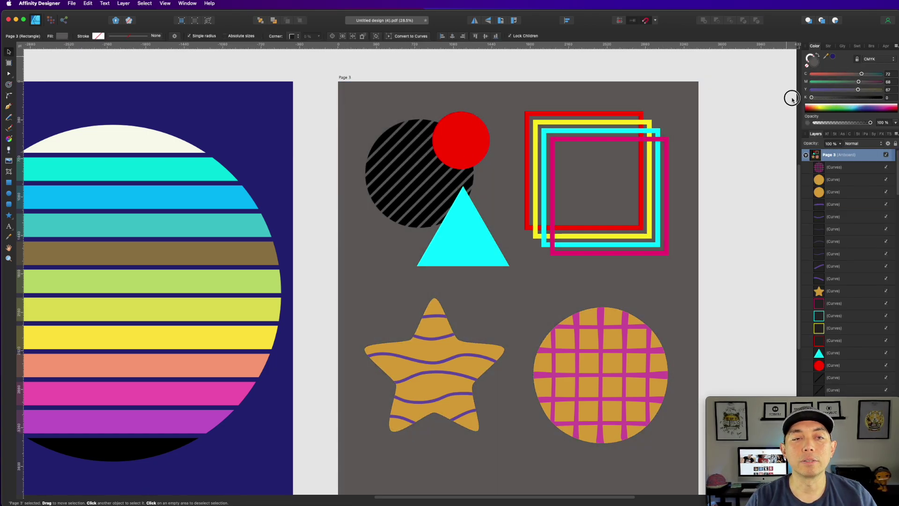
Turn Page 3's background slate purple.
{"action": "left_click_drag", "start_coordinate": [861, 90], "coordinate": [819, 92]}
{"action": "left_click", "coordinate": [380, 178]}
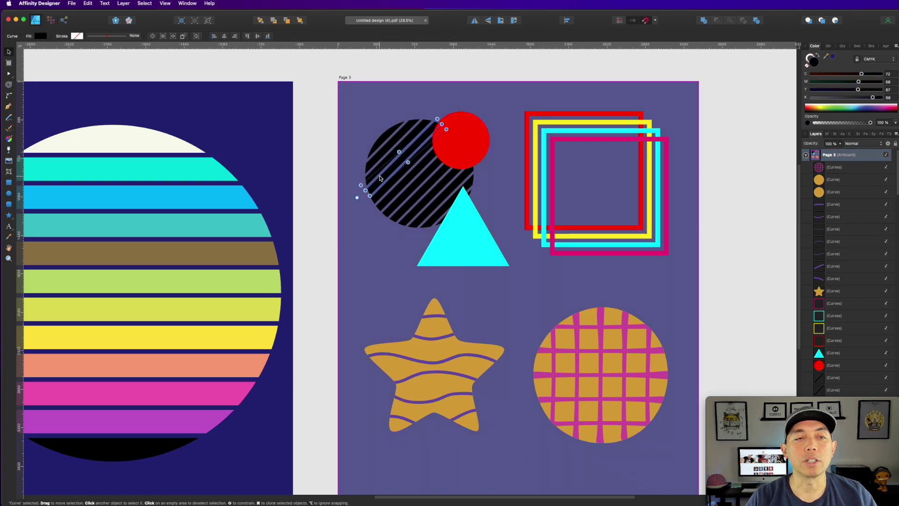
{"action": "left_click", "coordinate": [391, 144]}
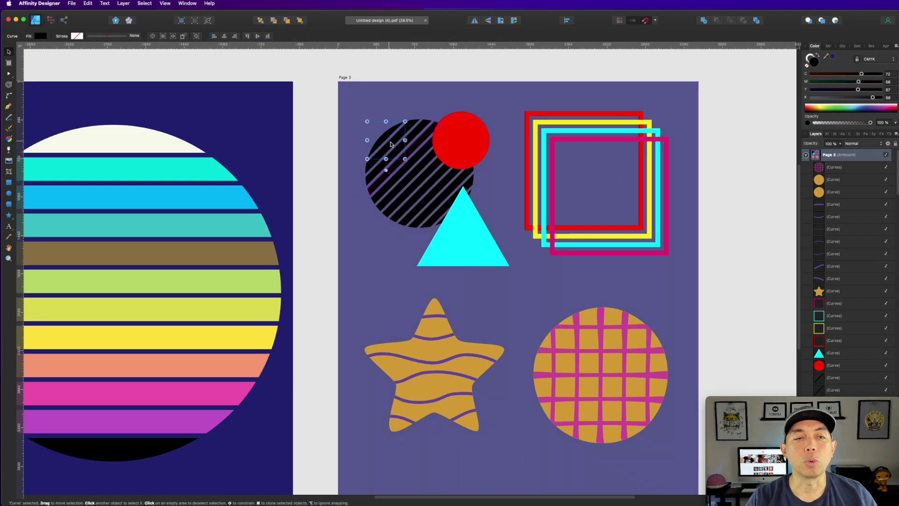
{"action": "left_click", "coordinate": [372, 173], "text": "shift"}
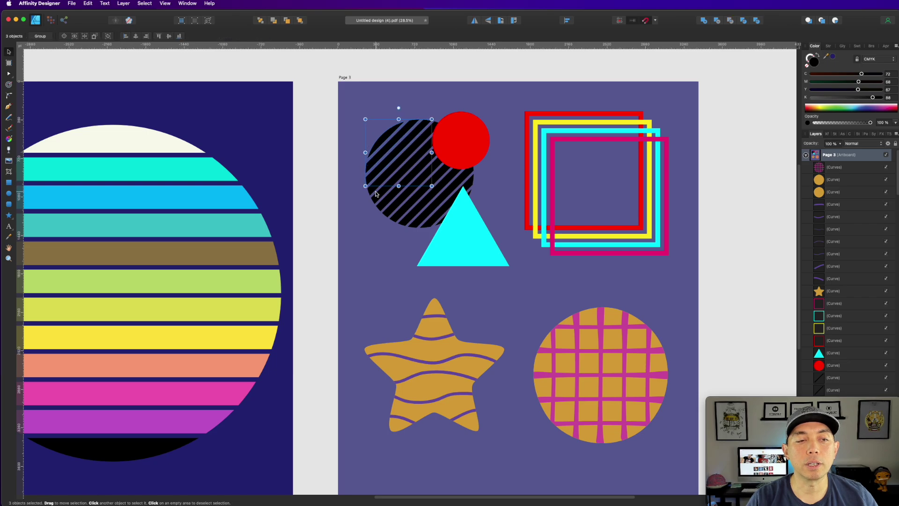
{"action": "left_click", "coordinate": [304, 105]}
Group the hatched circle with its stripes, fill it white, and shift the square frame over it.
{"action": "left_click_drag", "start_coordinate": [318, 105], "coordinate": [482, 238]}
{"action": "mouse_move", "coordinate": [420, 175]}
{"action": "left_mouse_down"}
{"action": "mouse_move", "coordinate": [394, 194]}
{"action": "mouse_move", "coordinate": [417, 177]}
{"action": "mouse_move", "coordinate": [402, 152]}
{"action": "mouse_move", "coordinate": [413, 172]}
{"action": "left_mouse_up"}
{"action": "key", "text": "super+g"}
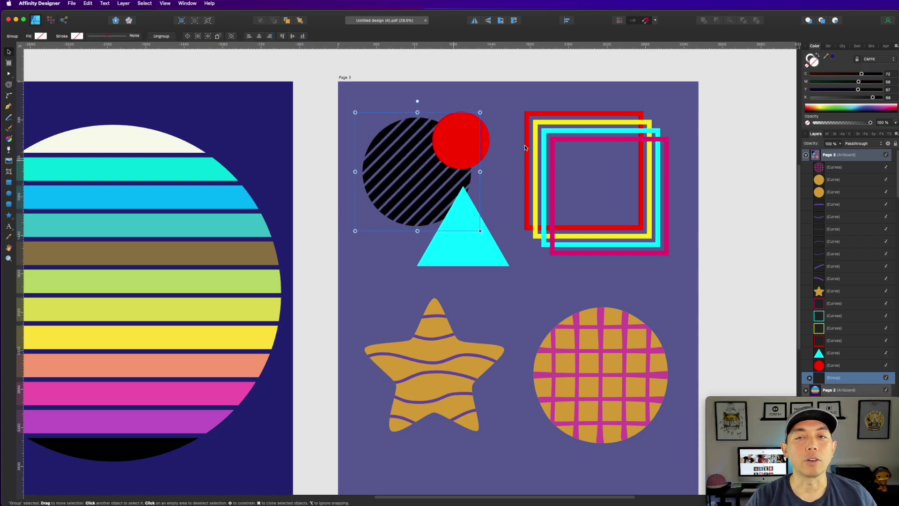
{"action": "left_click", "coordinate": [812, 97]}
{"action": "left_click", "coordinate": [812, 90]}
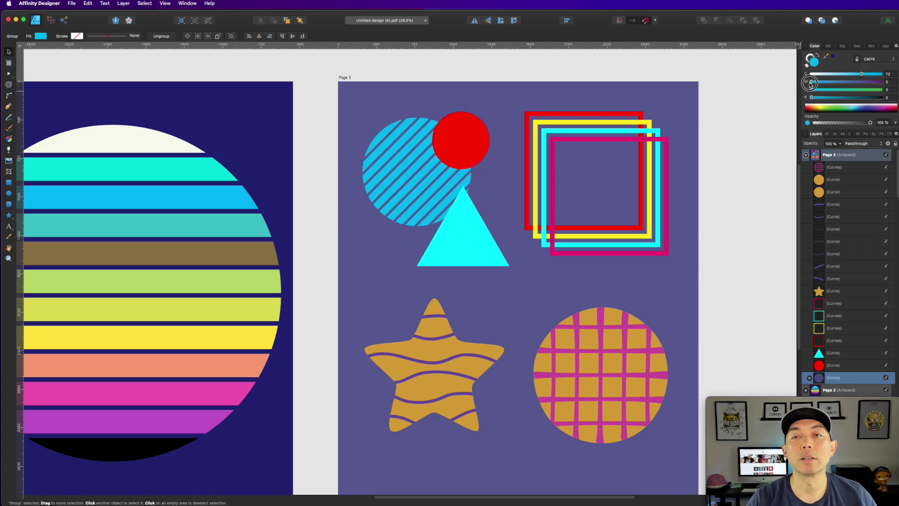
{"action": "left_click", "coordinate": [811, 83]}
{"action": "left_click", "coordinate": [499, 254]}
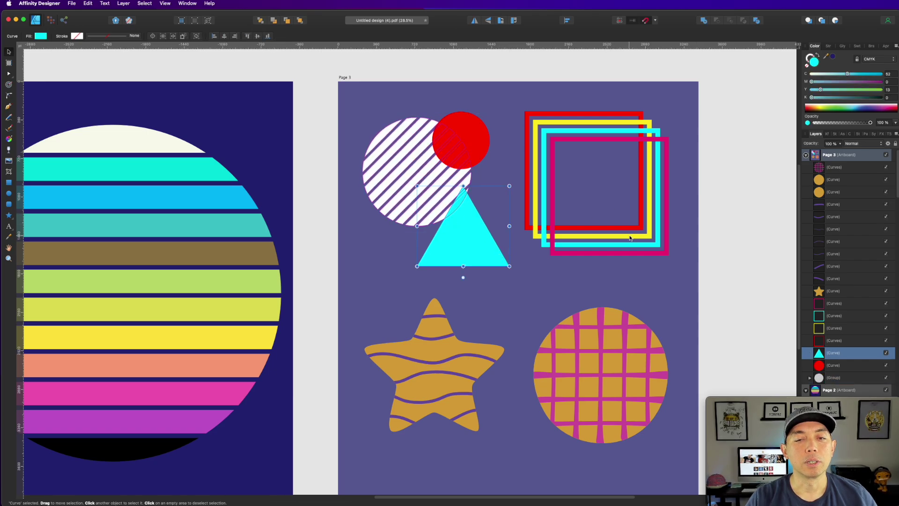
{"action": "left_click_drag", "start_coordinate": [651, 253], "coordinate": [456, 221]}
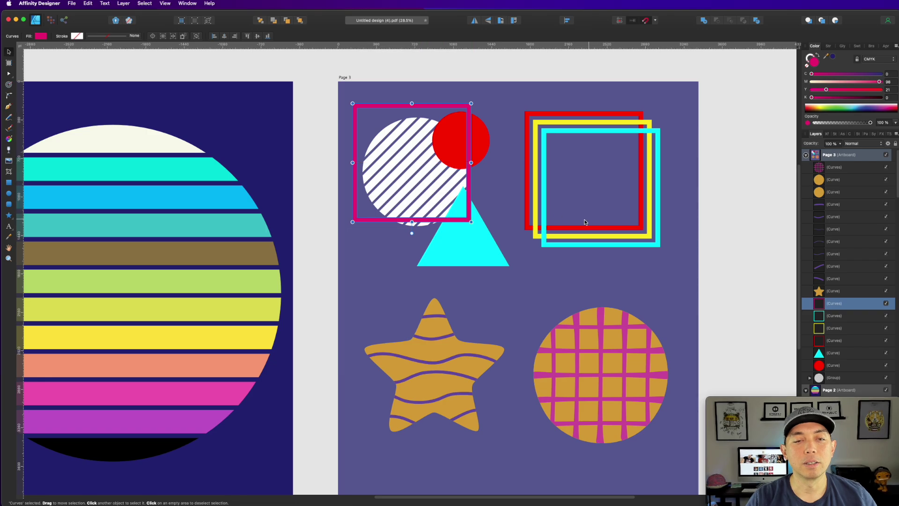
Move the cyan square over the striped circle and rotate the cyan triangle to point left.
{"action": "left_click_drag", "start_coordinate": [544, 197], "coordinate": [397, 205]}
{"action": "left_click", "coordinate": [461, 255]}
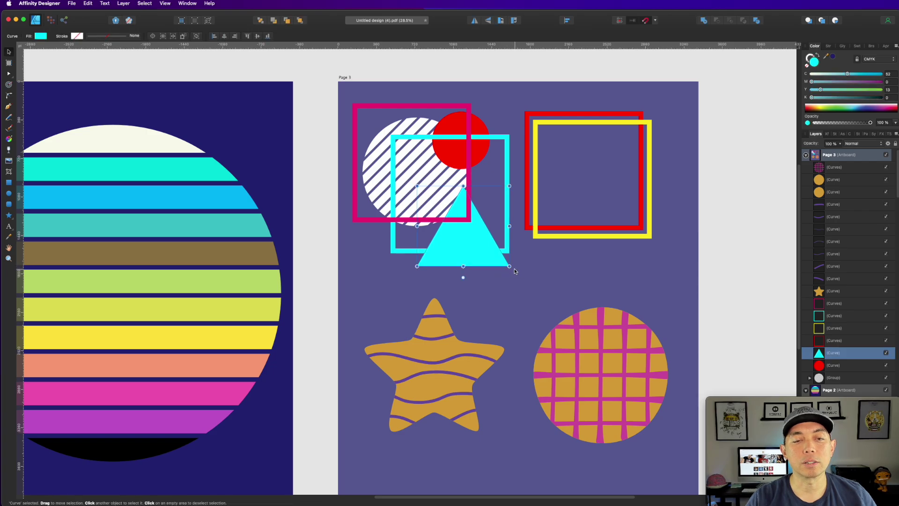
{"action": "left_click_drag", "start_coordinate": [512, 268], "coordinate": [489, 280]}
{"action": "left_click_drag", "start_coordinate": [461, 252], "coordinate": [473, 257]}
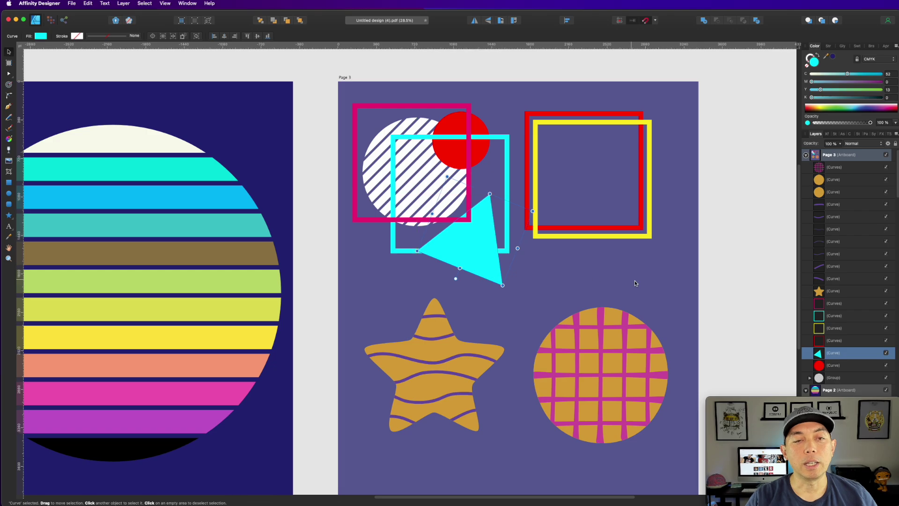
Try moving the orange circle up and right, then undo it.
{"action": "left_click", "coordinate": [618, 322]}
{"action": "left_click_drag", "start_coordinate": [619, 322], "coordinate": [646, 296]}
{"action": "key", "text": "super+z"}
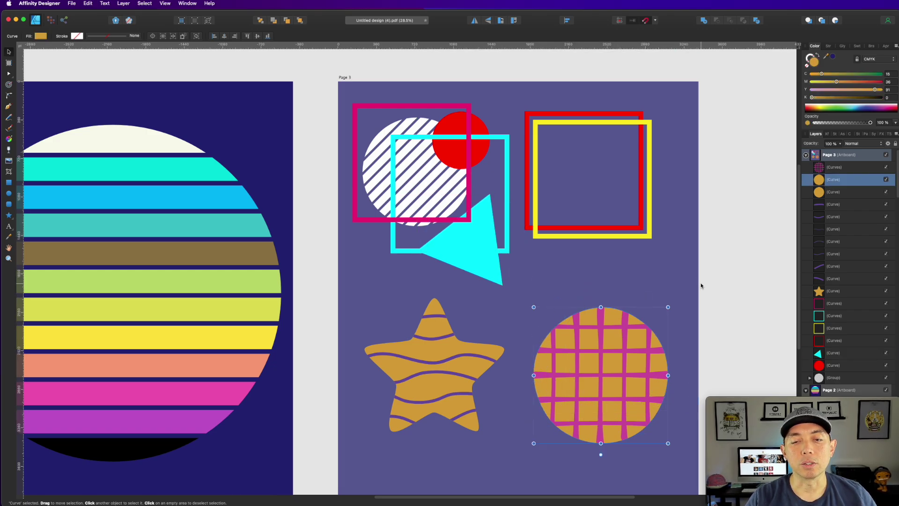
Group the grid circle's parts, raise them slightly, and delete the duplicate orange curve.
{"action": "left_click_drag", "start_coordinate": [725, 270], "coordinate": [526, 458]}
{"action": "left_click_drag", "start_coordinate": [566, 385], "coordinate": [570, 340]}
{"action": "key", "text": "super+g"}
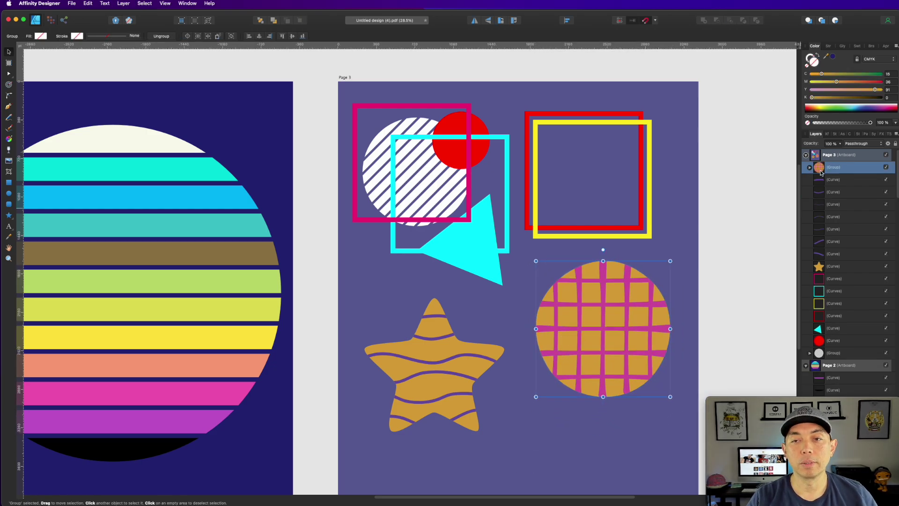
{"action": "left_click", "coordinate": [810, 169]}
{"action": "left_click", "coordinate": [837, 195]}
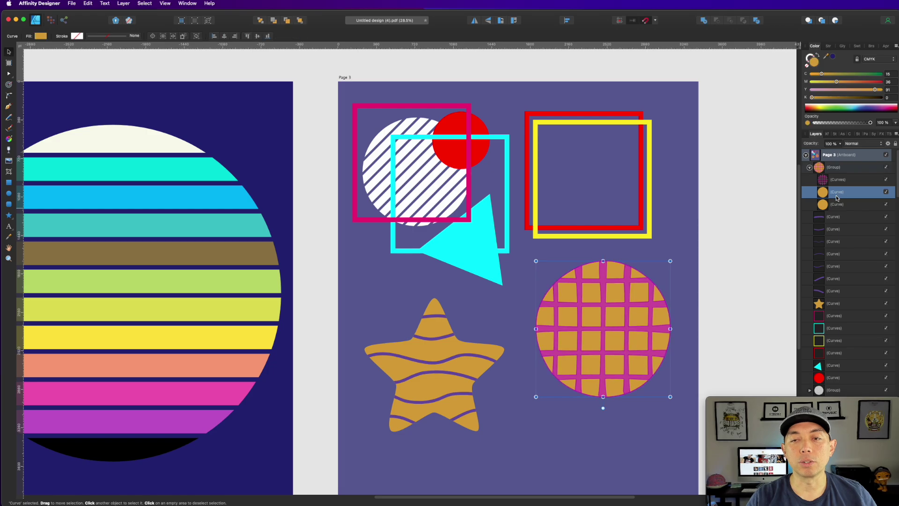
{"action": "key", "text": "Delete"}
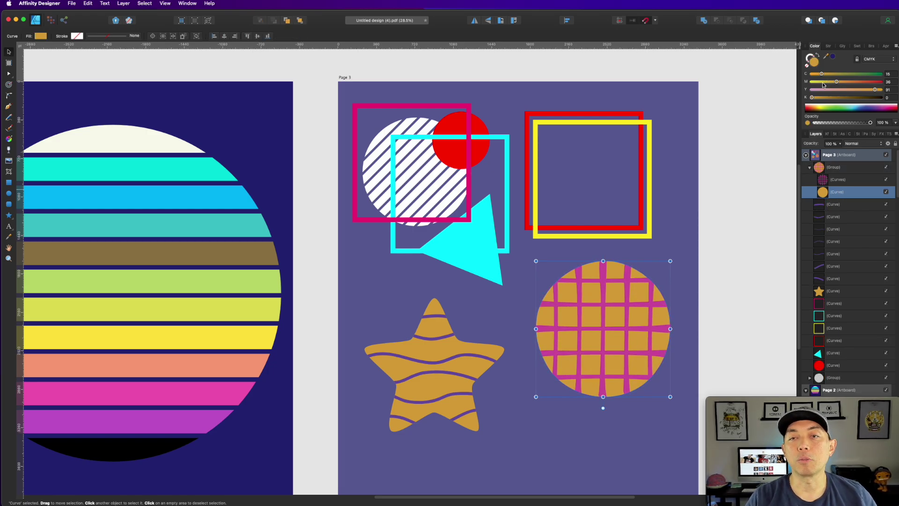
Fill the grid circle magenta and make its grid lines pure white.
{"action": "left_click_drag", "start_coordinate": [823, 75], "coordinate": [706, 89]}
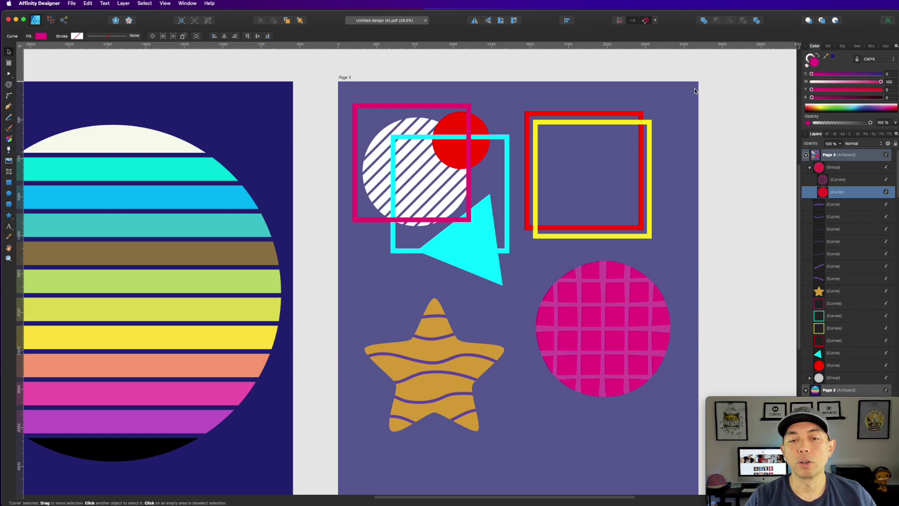
{"action": "left_click", "coordinate": [834, 182]}
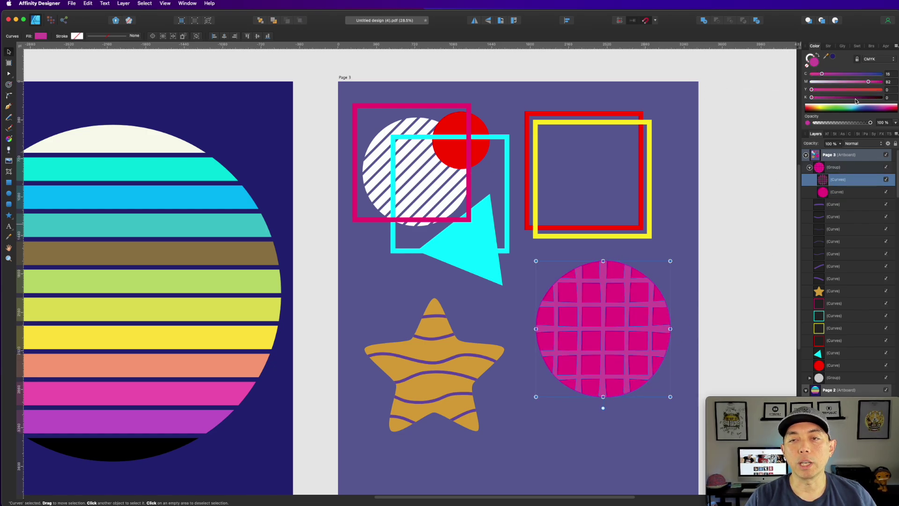
{"action": "left_click", "coordinate": [811, 83]}
{"action": "left_click", "coordinate": [713, 200]}
{"action": "left_click", "coordinate": [587, 323]}
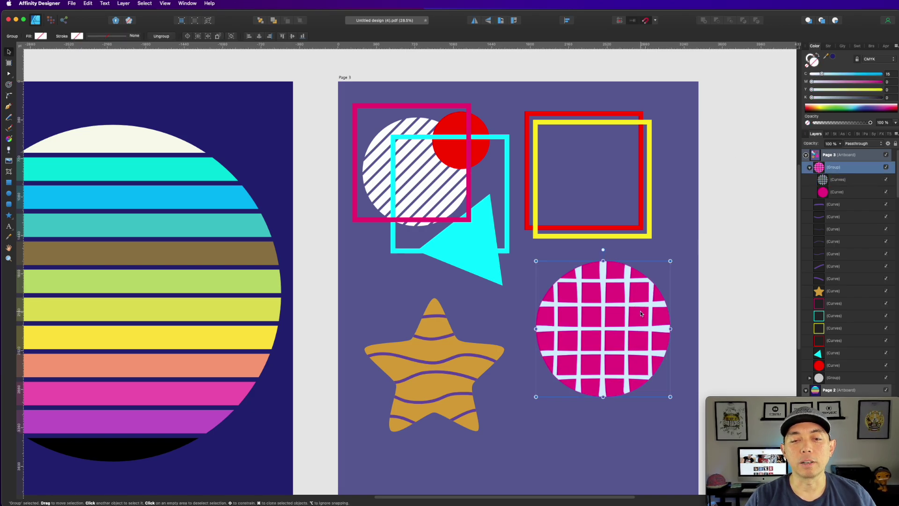
{"action": "left_click", "coordinate": [831, 180]}
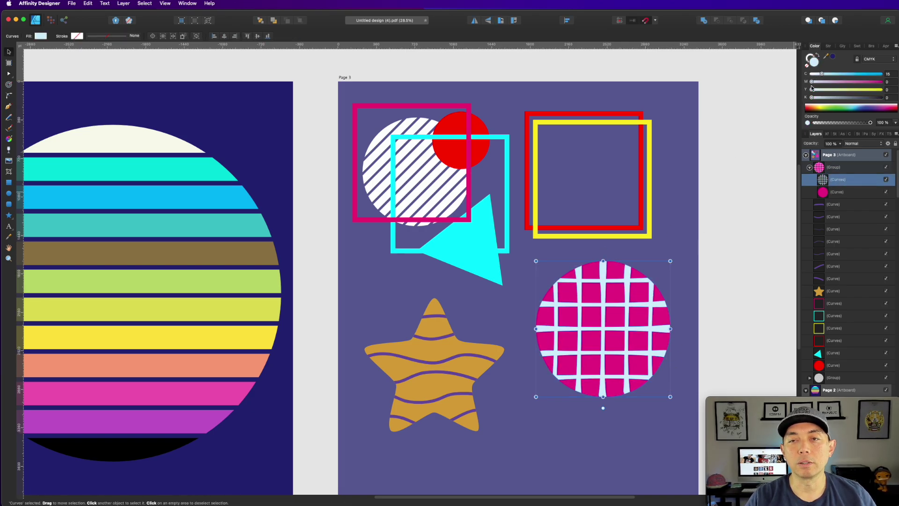
{"action": "left_click_drag", "start_coordinate": [817, 76], "coordinate": [737, 75]}
{"action": "left_click", "coordinate": [751, 240]}
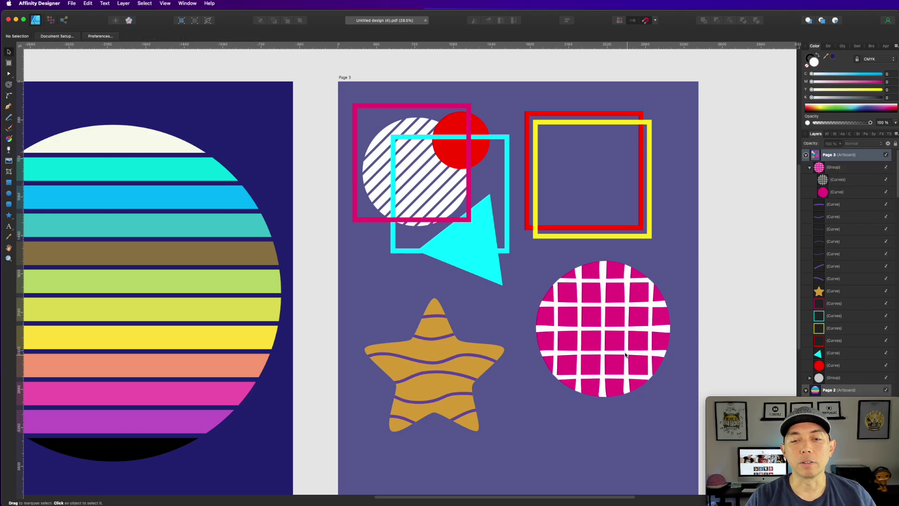
{"action": "left_click", "coordinate": [655, 377]}
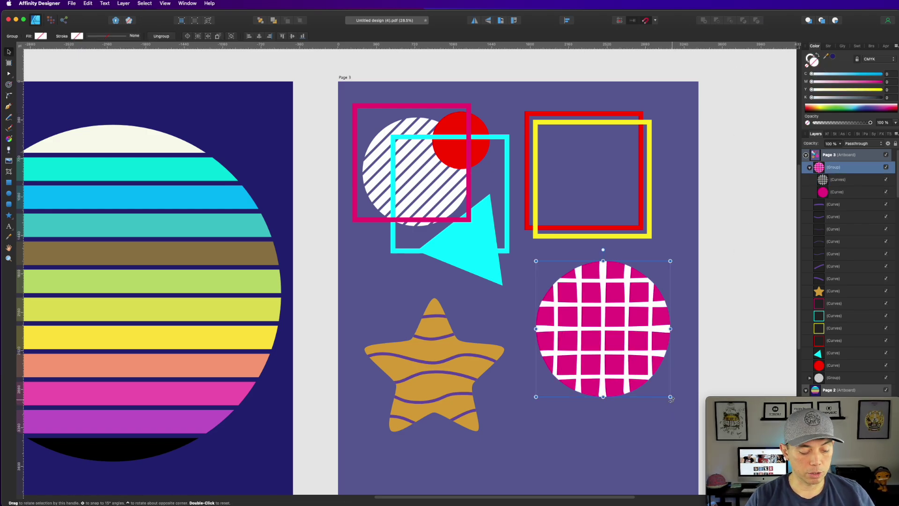
Halve the grid circle's size and move the six top shapes down over the gold star.
{"action": "left_click_drag", "start_coordinate": [672, 398], "coordinate": [385, 135]}
{"action": "left_click_drag", "start_coordinate": [311, 81], "coordinate": [526, 299]}
{"action": "left_click_drag", "start_coordinate": [468, 241], "coordinate": [565, 370]}
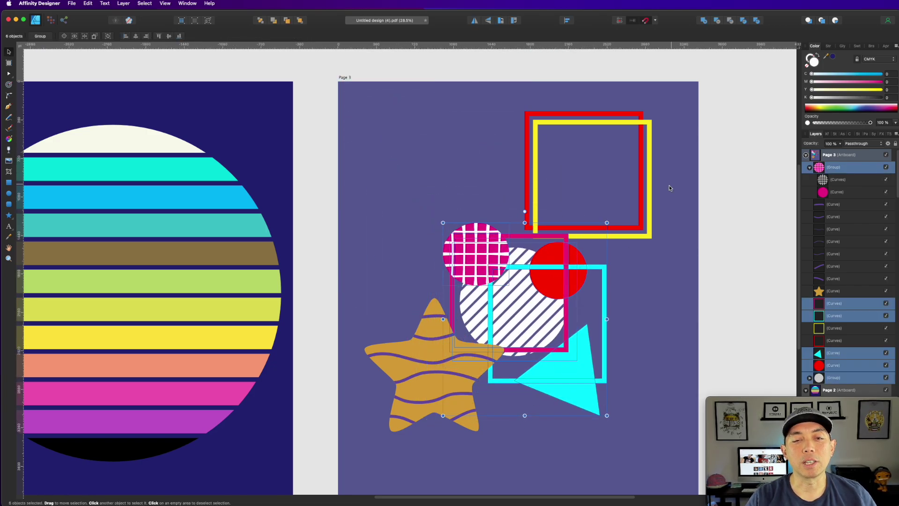
{"action": "key", "text": "super+d"}
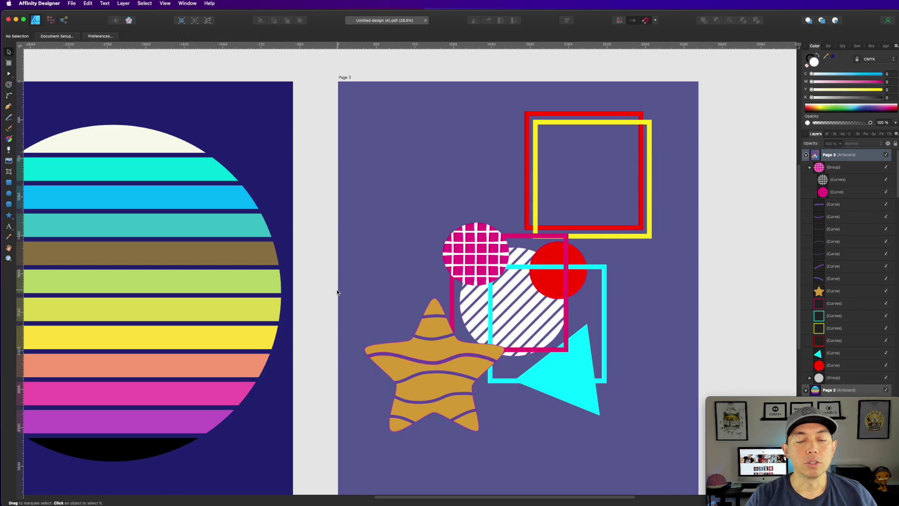
{"action": "scroll", "coordinate": [337, 291], "scroll_direction": "down", "scroll_amount": 5}
Select the star with its wavy stripes, tilt them, and group them.
{"action": "scroll", "coordinate": [337, 292], "scroll_direction": "up", "scroll_amount": 2}
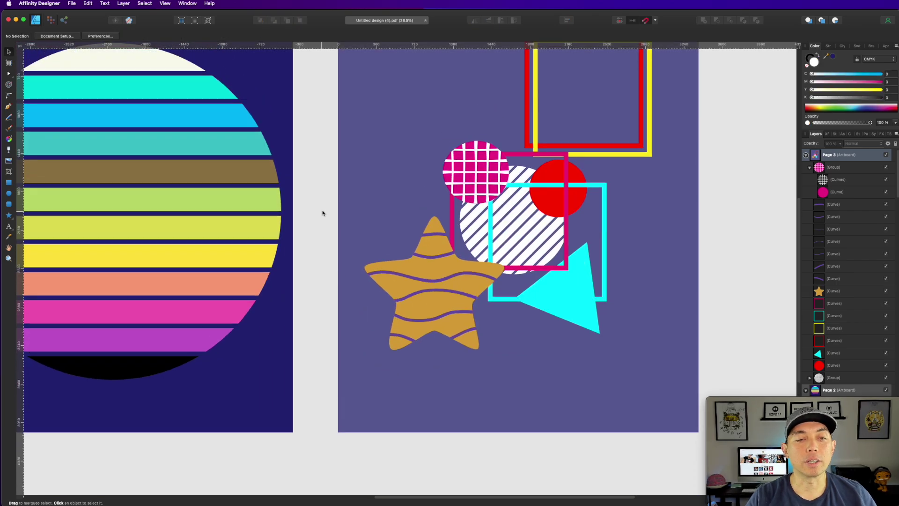
{"action": "left_click_drag", "start_coordinate": [324, 210], "coordinate": [539, 385]}
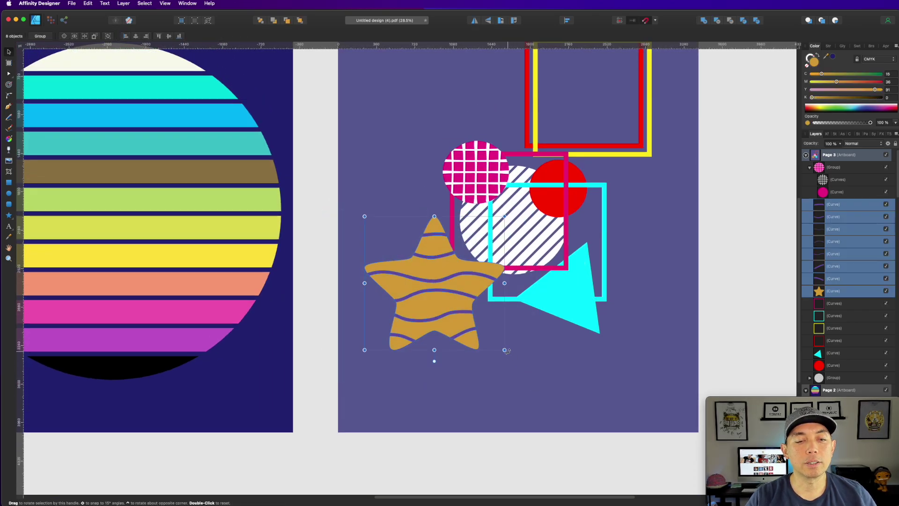
{"action": "left_click_drag", "start_coordinate": [364, 213], "coordinate": [520, 326]}
{"action": "key", "text": "super+g"}
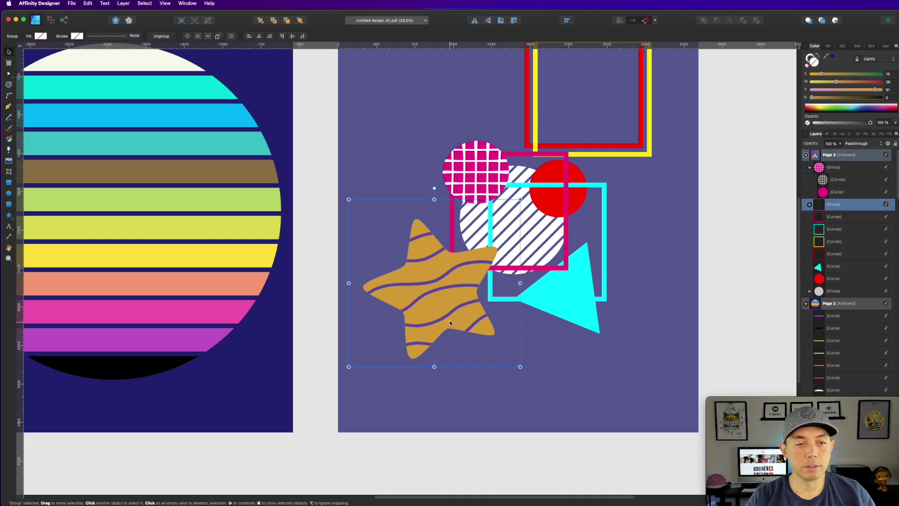
Shrink the star group and nudge it into position.
{"action": "left_click_drag", "start_coordinate": [435, 305], "coordinate": [464, 300]}
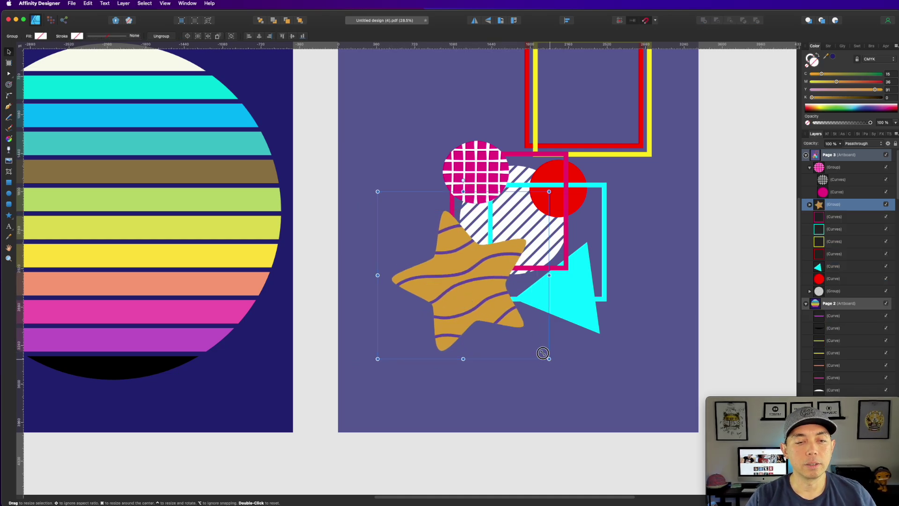
{"action": "left_click_drag", "start_coordinate": [549, 359], "coordinate": [503, 336]}
{"action": "key", "text": "super+z"}
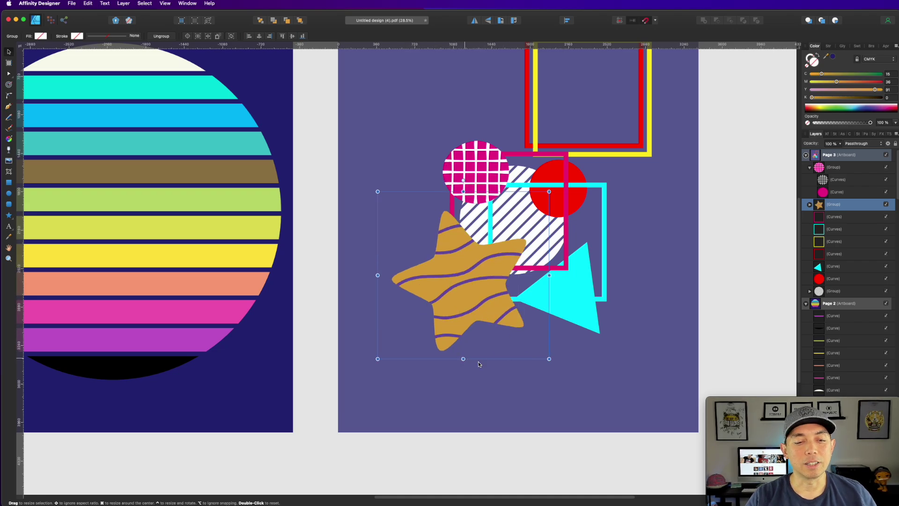
{"action": "left_click_drag", "start_coordinate": [549, 358], "coordinate": [518, 318]}
{"action": "left_click_drag", "start_coordinate": [447, 285], "coordinate": [457, 291]}
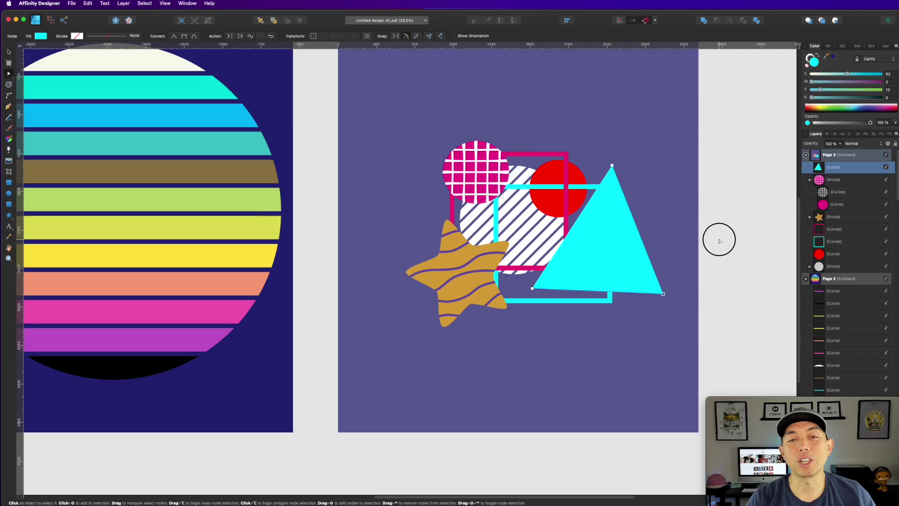
{"action": "left_click", "coordinate": [719, 241]}
Recolor the large triangle from cyan to a pale cream fill using the C slider.
{"action": "left_click", "coordinate": [613, 256]}
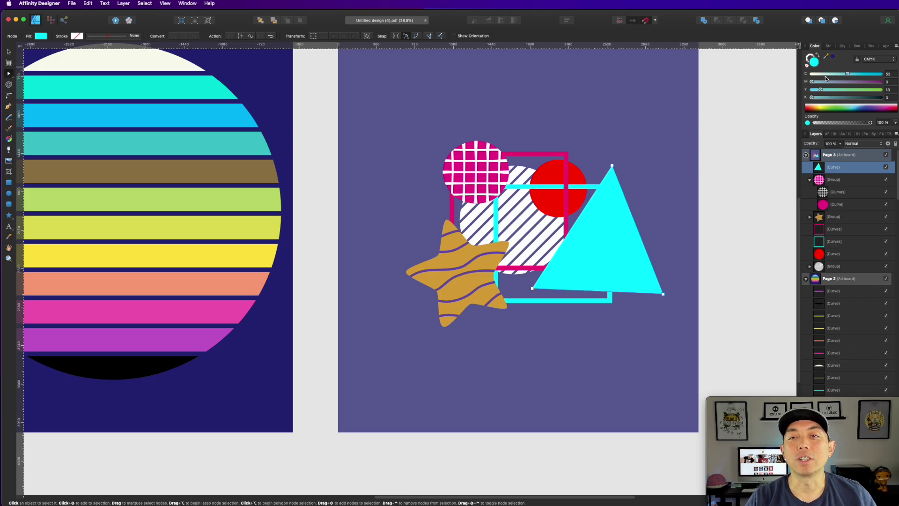
{"action": "left_click_drag", "start_coordinate": [825, 75], "coordinate": [814, 74]}
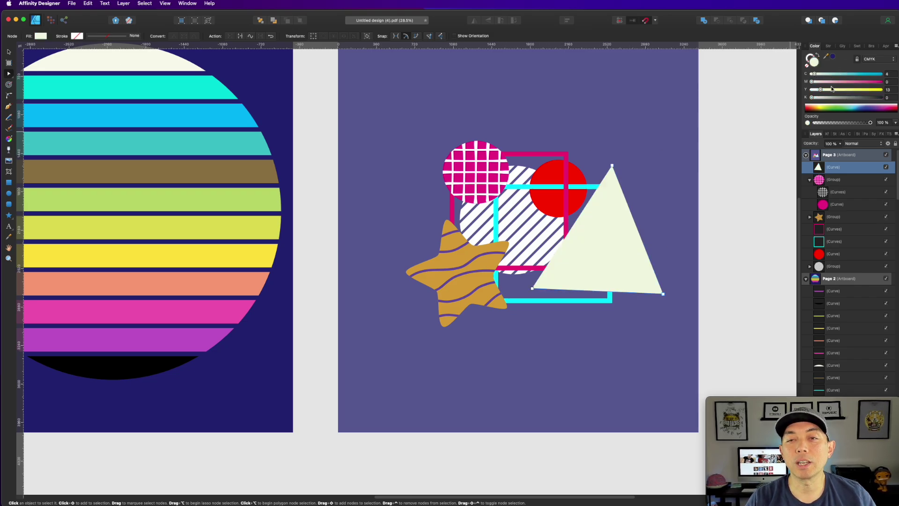
{"action": "left_click_drag", "start_coordinate": [819, 77], "coordinate": [811, 74]}
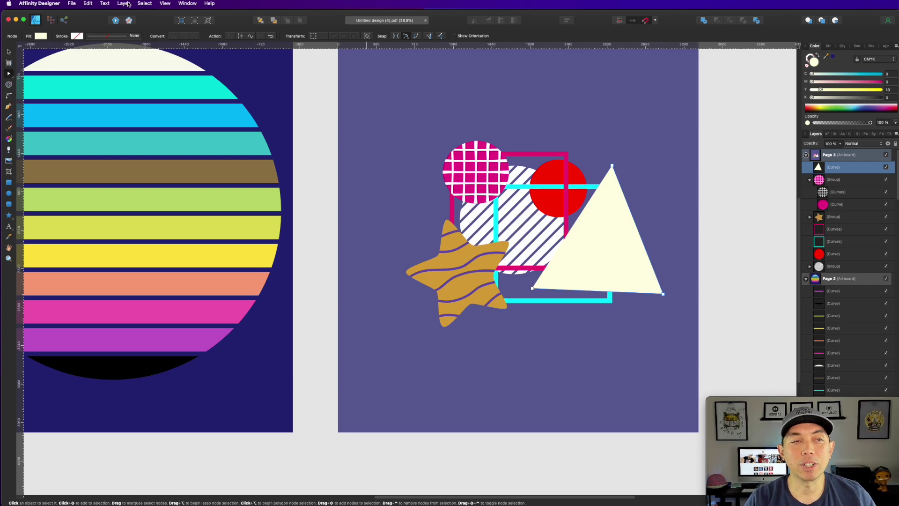
Move the cream triangle slightly up and to the right, then deselect it.
{"action": "left_click", "coordinate": [8, 52]}
{"action": "mouse_move", "coordinate": [641, 287]}
{"action": "left_mouse_down"}
{"action": "mouse_move", "coordinate": [675, 282]}
{"action": "mouse_move", "coordinate": [661, 266]}
{"action": "mouse_move", "coordinate": [652, 275]}
{"action": "left_mouse_up"}
{"action": "left_click", "coordinate": [747, 258]}
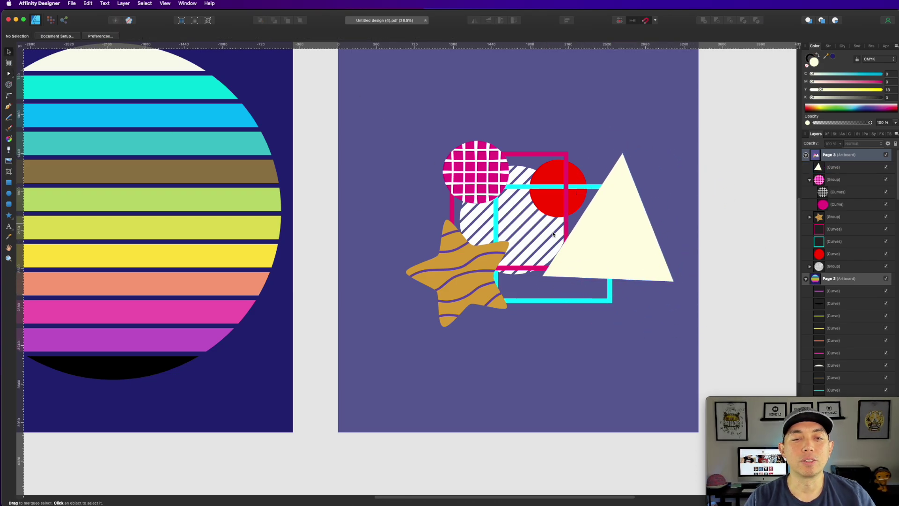
Shift all seven Page 3 shapes up and to the left as a group, then deselect.
{"action": "left_click_drag", "start_coordinate": [751, 127], "coordinate": [377, 347]}
{"action": "left_click_drag", "start_coordinate": [546, 231], "coordinate": [524, 184]}
{"action": "left_click", "coordinate": [729, 180]}
Pan around Page 3, then zoom out to view Pages 2 and 3 together.
{"action": "scroll", "coordinate": [723, 187], "scroll_direction": "left", "scroll_amount": 3}
{"action": "scroll", "coordinate": [723, 187], "scroll_direction": "up", "scroll_amount": 2}
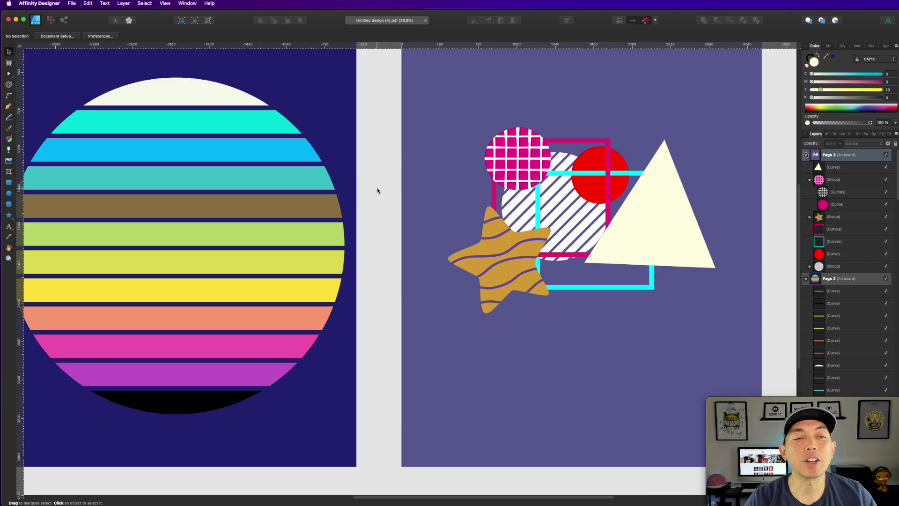
{"action": "scroll", "coordinate": [378, 190], "scroll_direction": "left", "scroll_amount": 10}
{"action": "scroll", "coordinate": [386, 212], "scroll_direction": "left", "scroll_amount": 5}
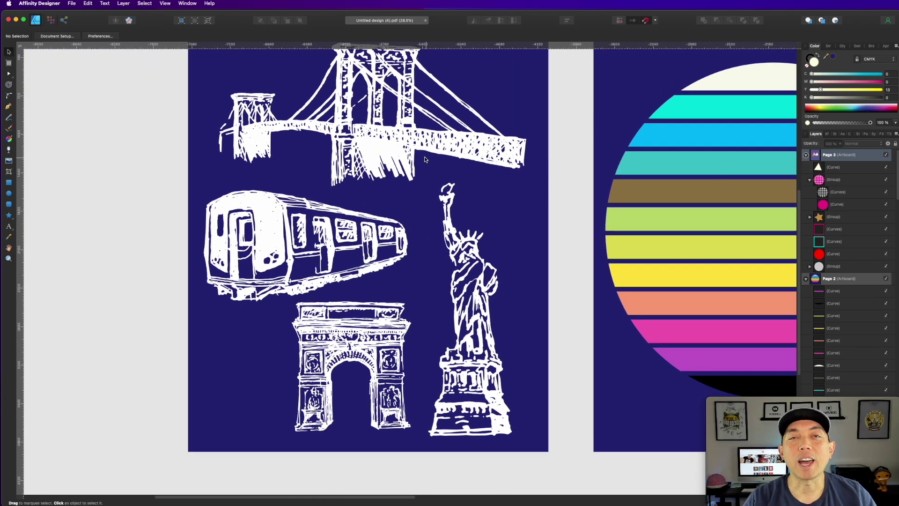
{"action": "scroll", "coordinate": [425, 160], "scroll_direction": "right", "scroll_amount": 9}
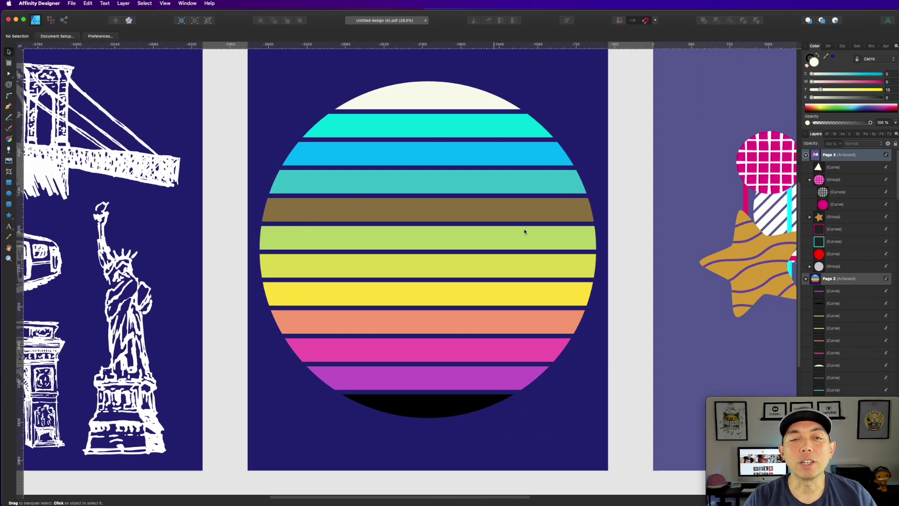
{"action": "scroll", "coordinate": [578, 239], "scroll_direction": "right", "scroll_amount": 10}
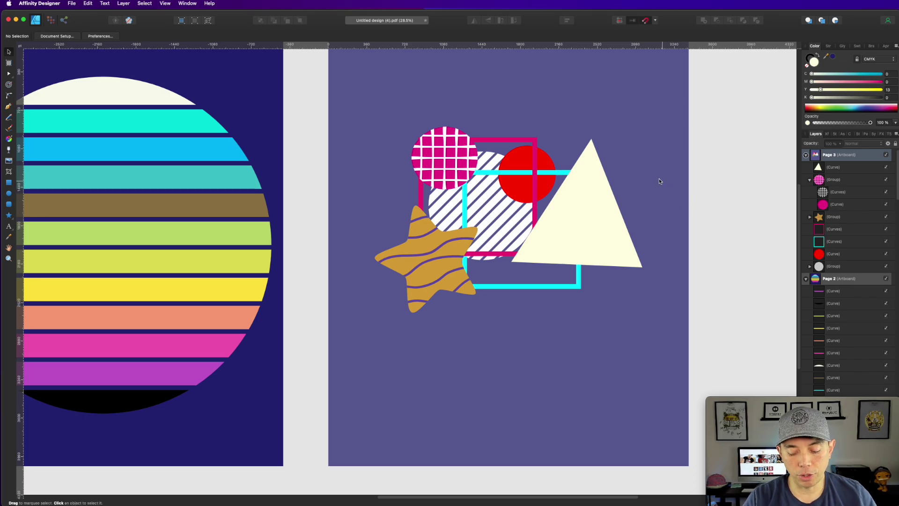
{"action": "key", "text": "super+minus"}
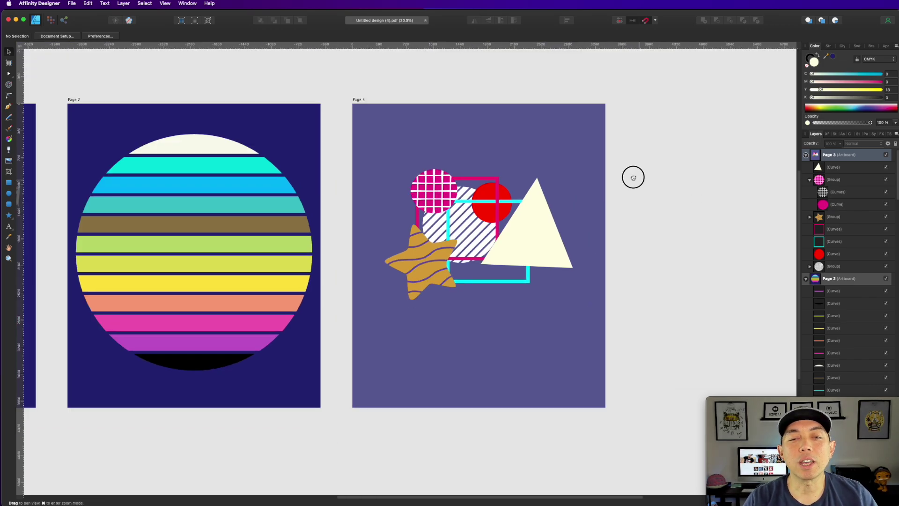
Pan the canvas so Page 1's NYC sketches appear beside Pages 2 and 3.
{"action": "left_click_drag", "start_coordinate": [394, 180], "coordinate": [657, 164]}
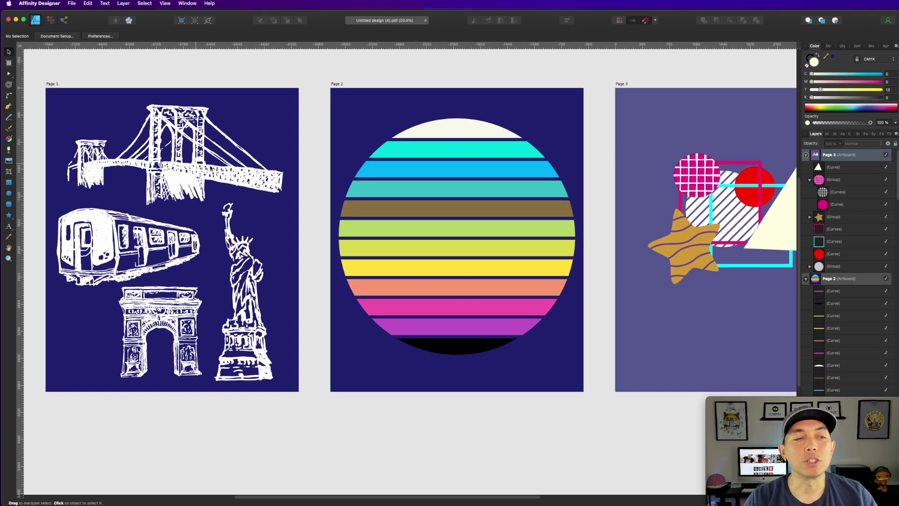